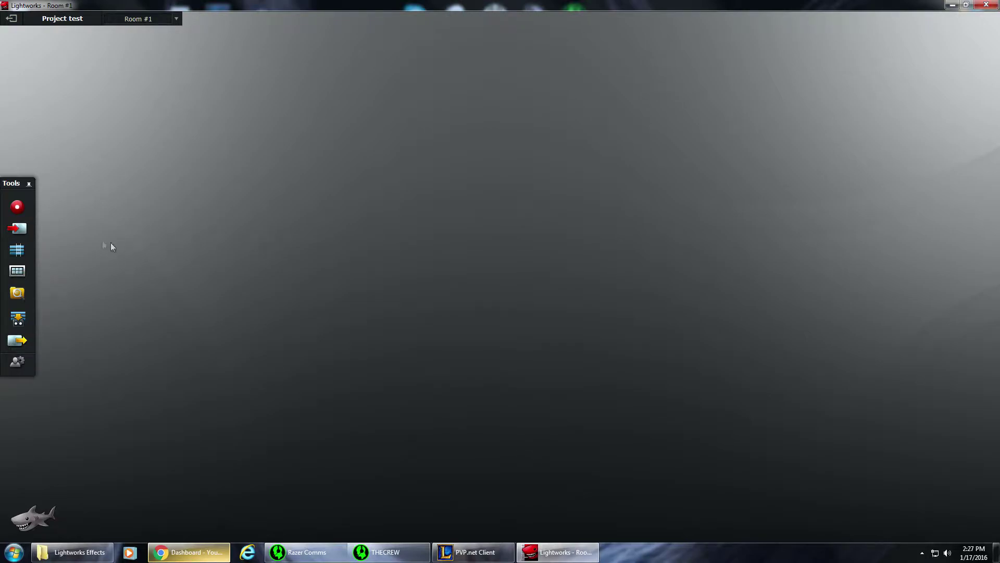
Step: Create a new empty Edit #2 and bring up the Lightworks Effects clip folder
click(17, 250)
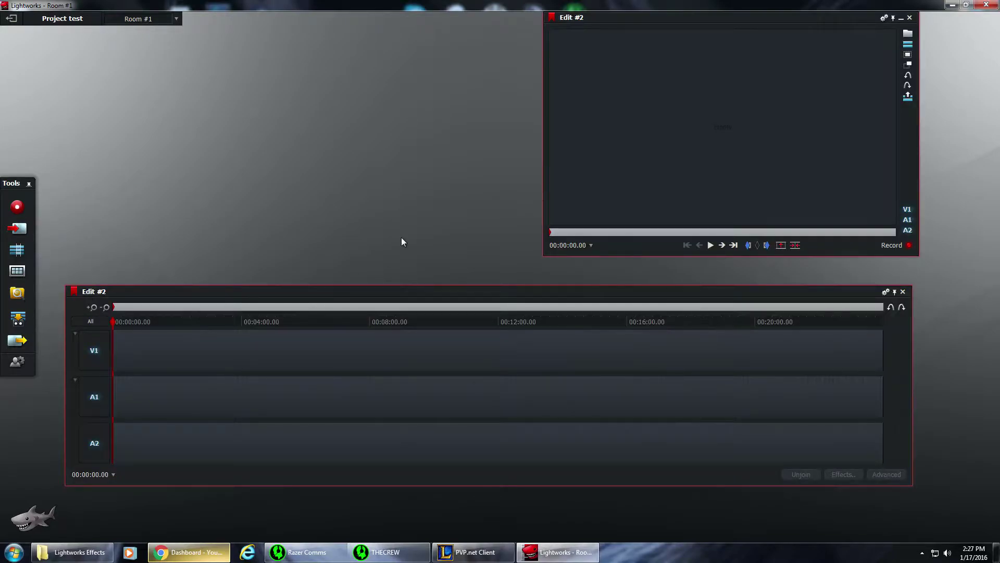
click(68, 553)
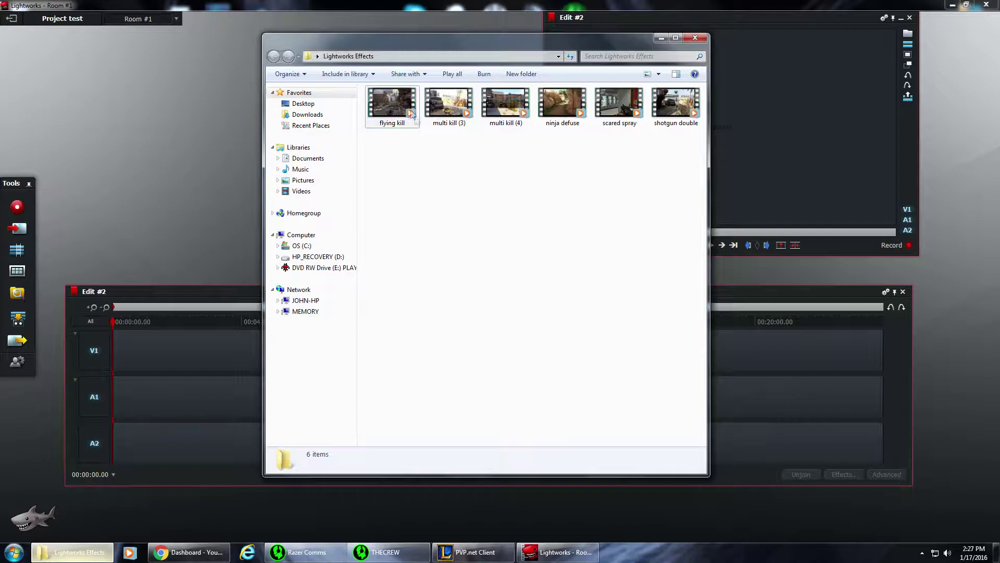
Step: Import all six gameplay clips from the Lightworks Effects folder and drop them onto the empty timeline
drag(376, 162, 704, 86)
drag(566, 47, 649, 201)
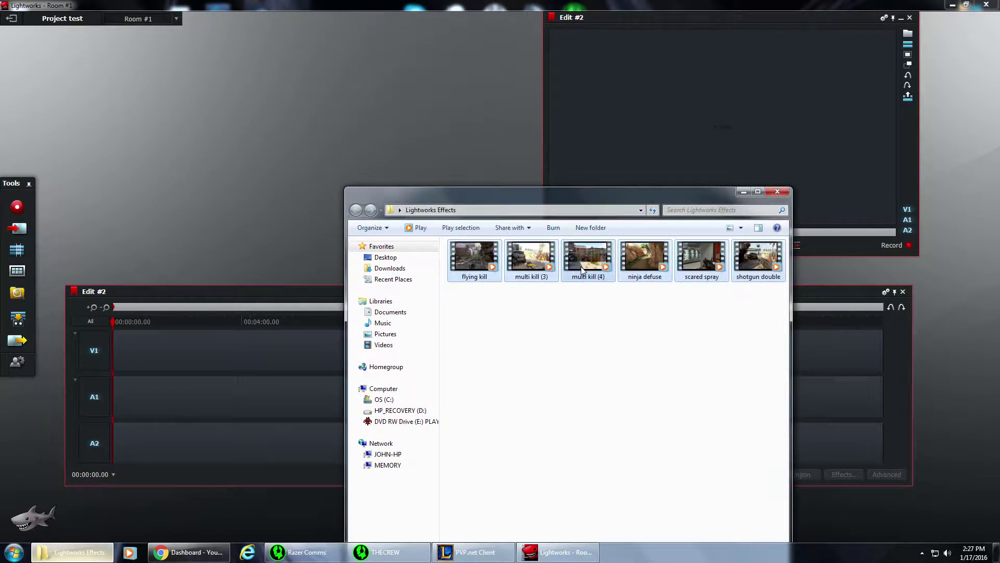
drag(346, 127, 346, 127)
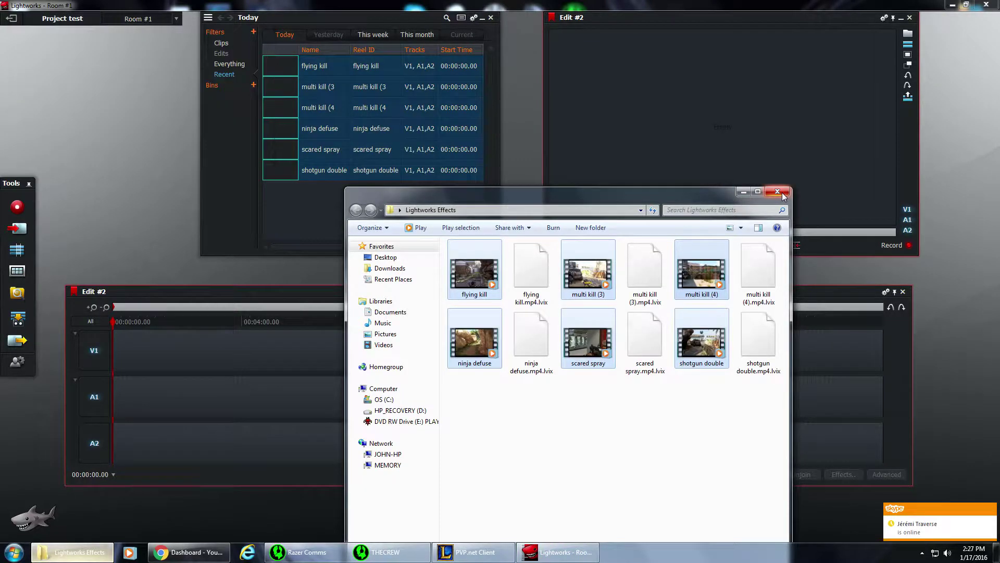
click(782, 192)
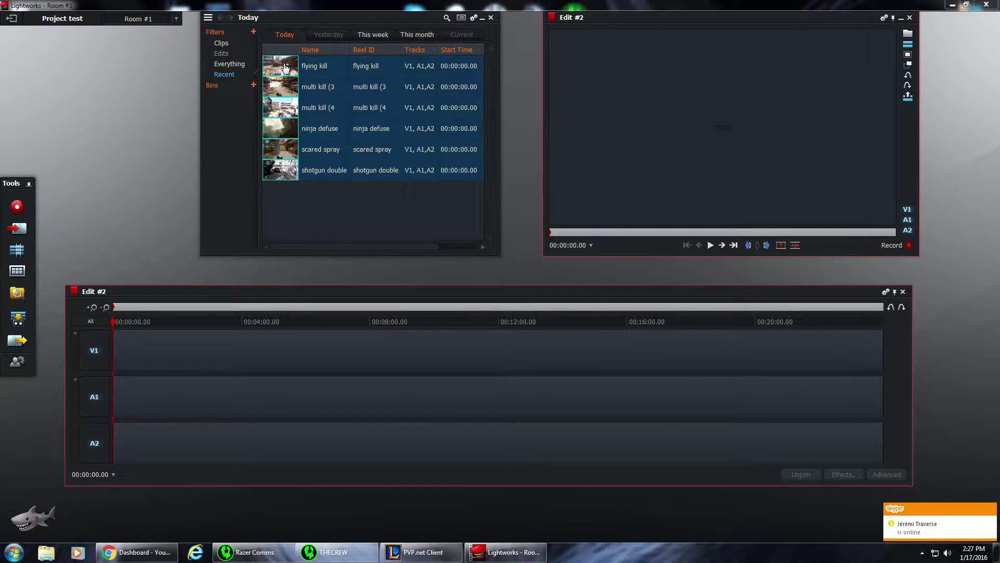
drag(290, 76, 133, 352)
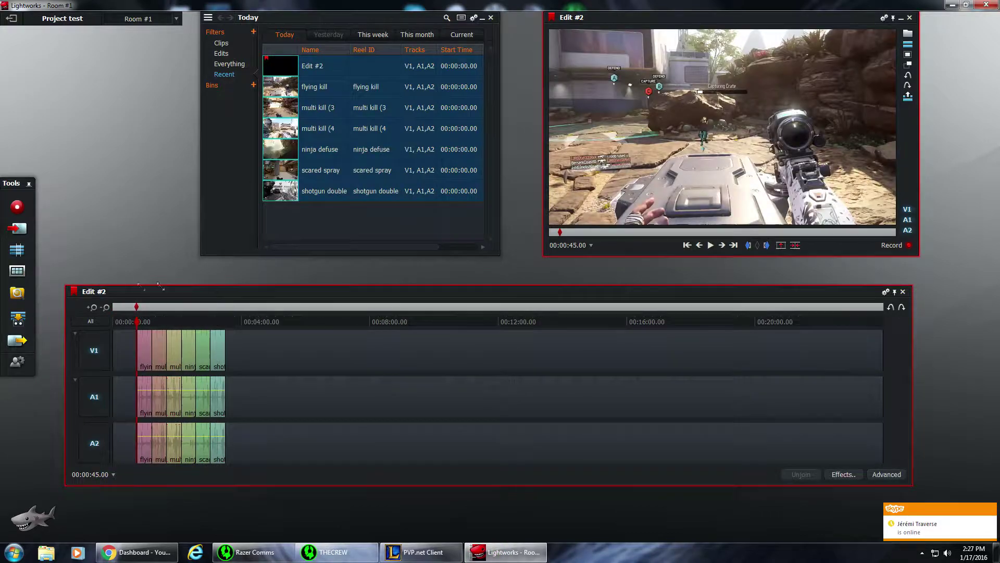
Step: Zoom the timeline to fit all six clips, preview the edit's start, and collapse the Today bin
click(92, 307)
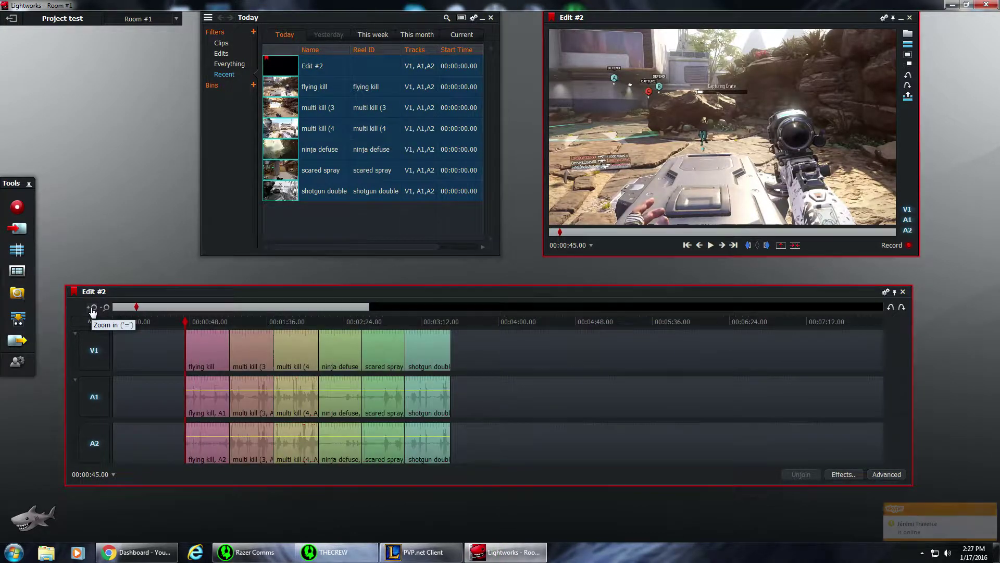
click(92, 307)
click(105, 307)
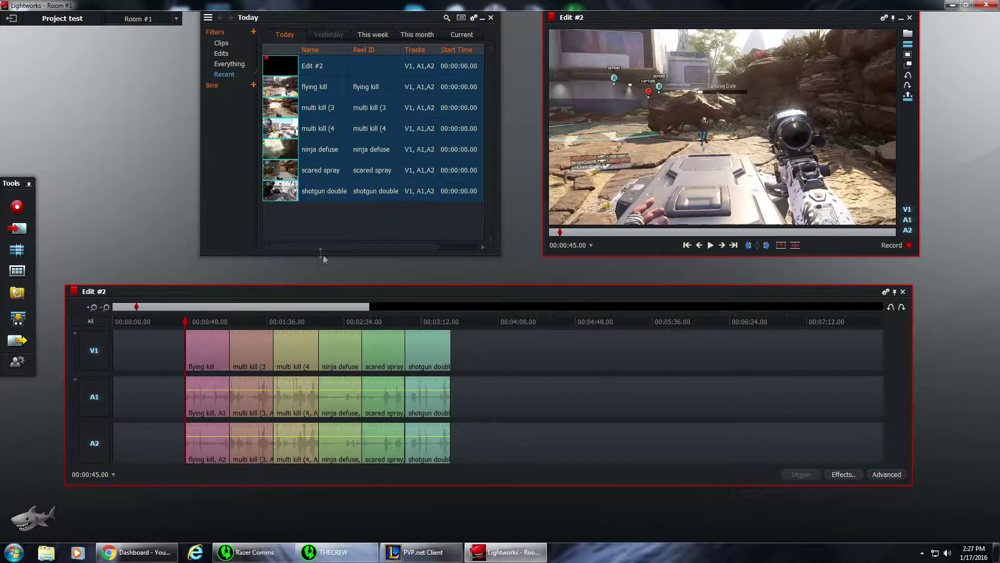
click(712, 245)
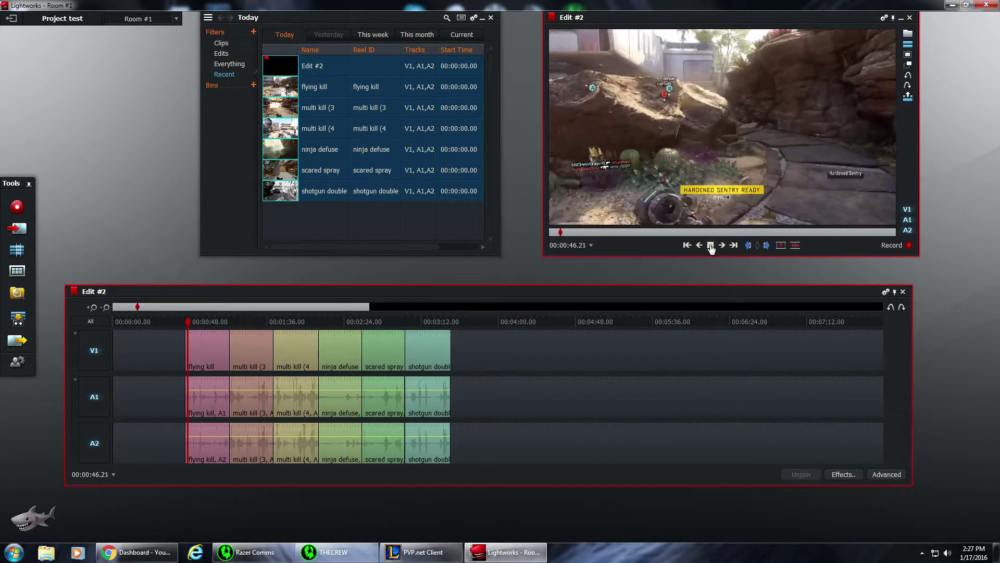
click(711, 246)
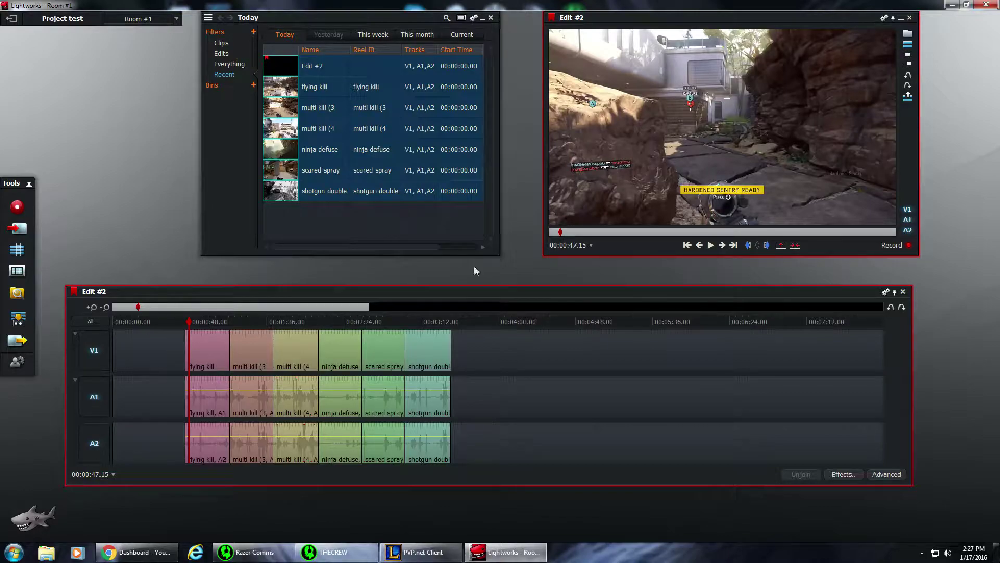
click(482, 18)
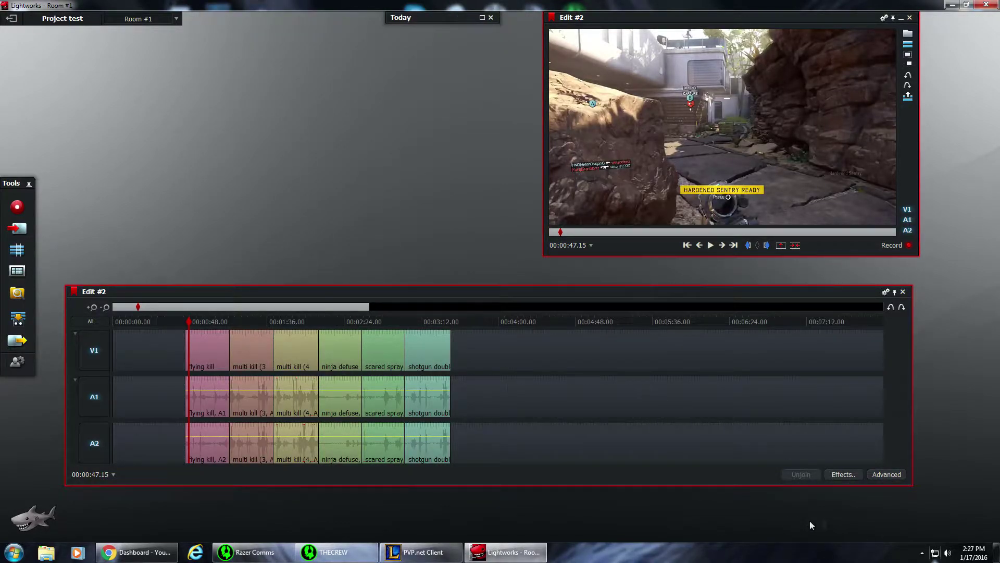
Step: Apply the Video, Colour Greyscale effect to the flying kill clip and preview it in black and white
click(844, 475)
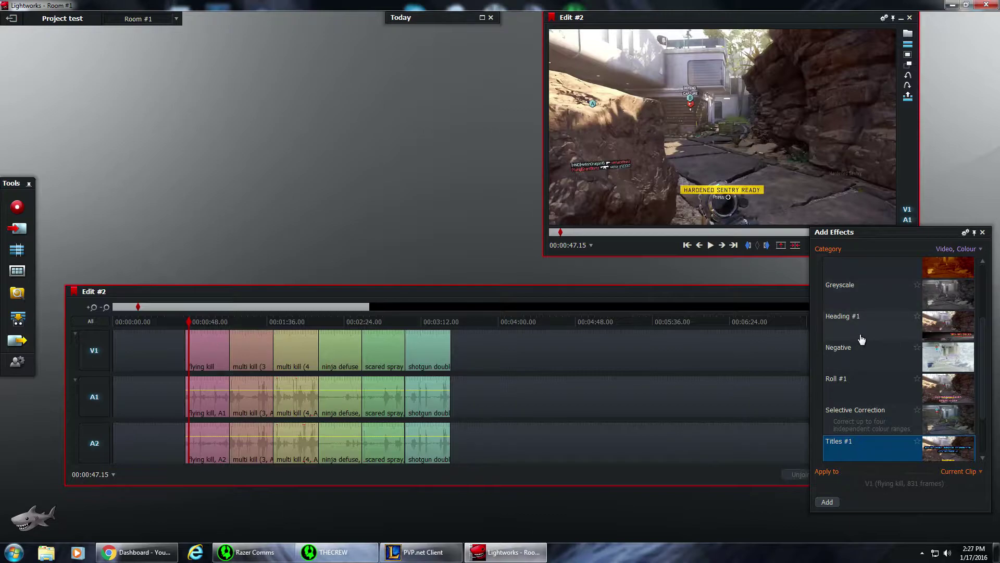
scroll(892, 353, down, 2)
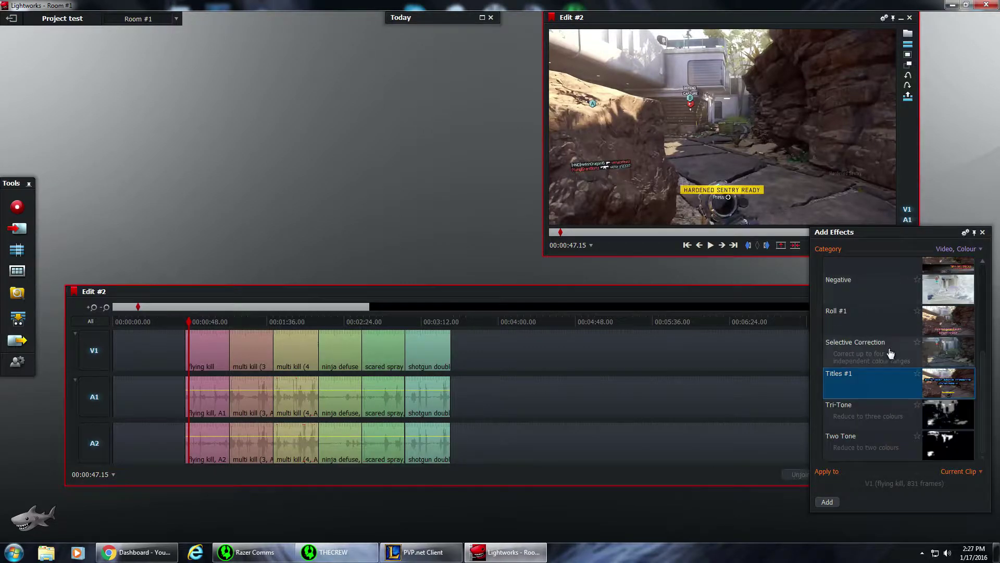
scroll(891, 353, up, 5)
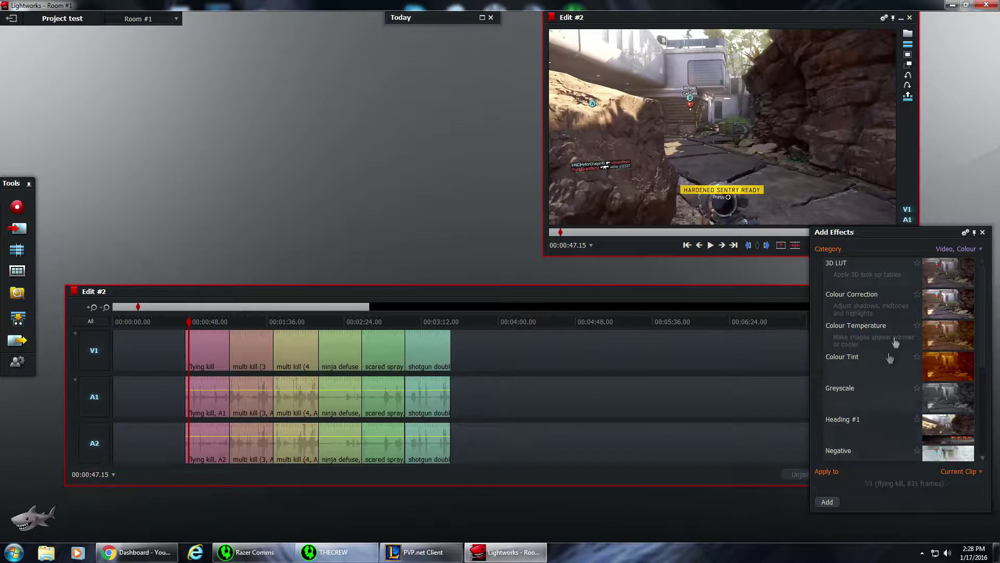
click(972, 249)
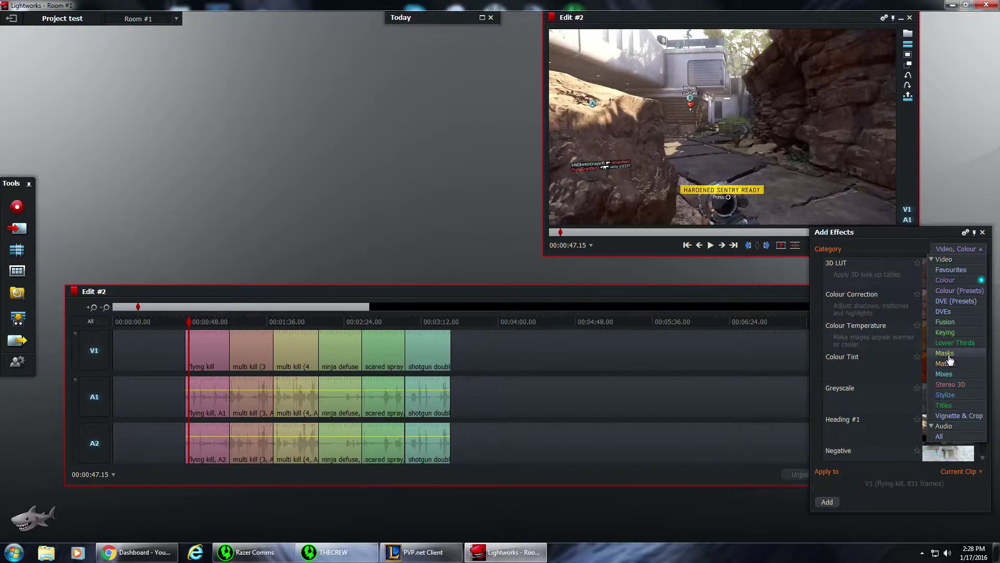
scroll(888, 346, down, 3)
drag(865, 319, 215, 354)
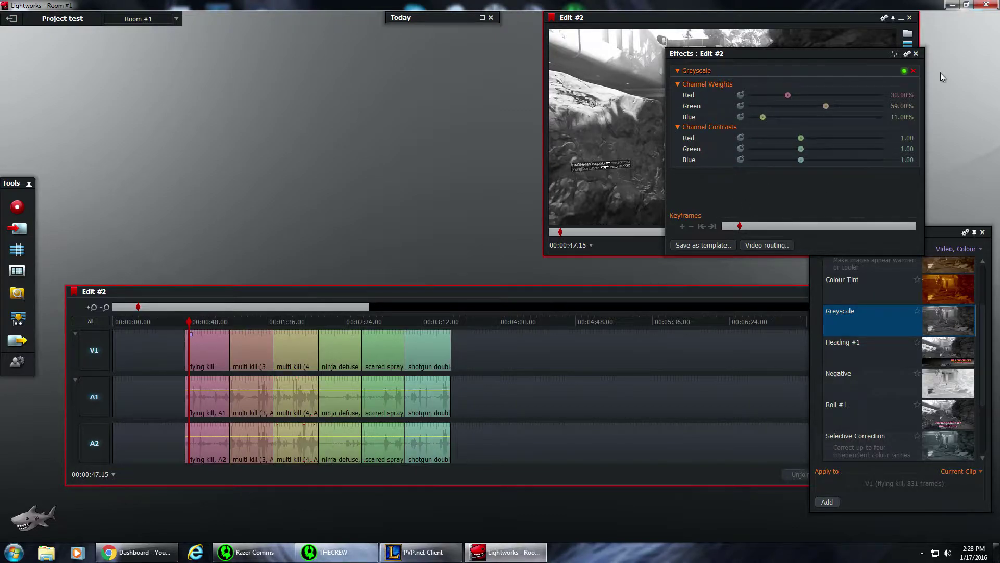
click(915, 53)
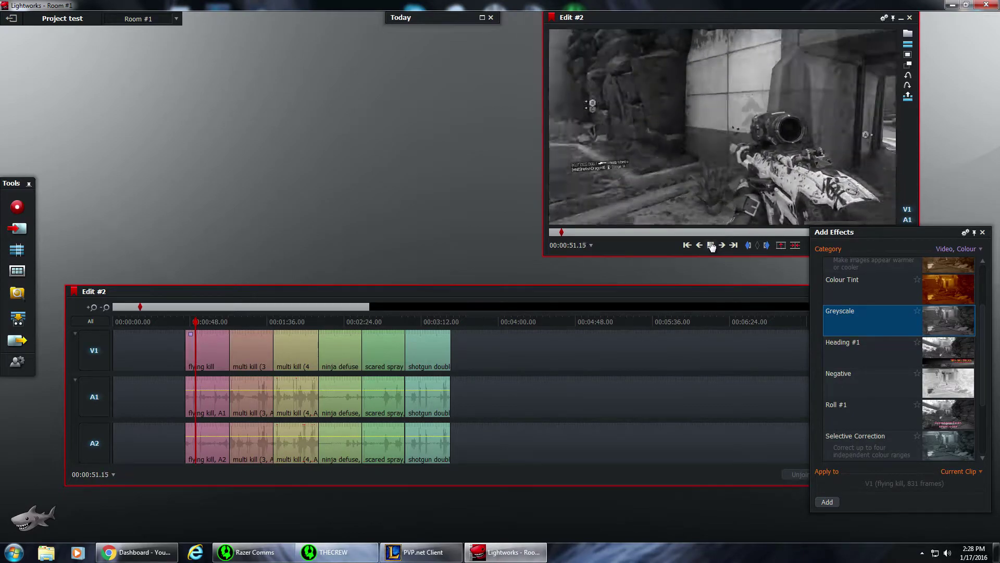
click(711, 245)
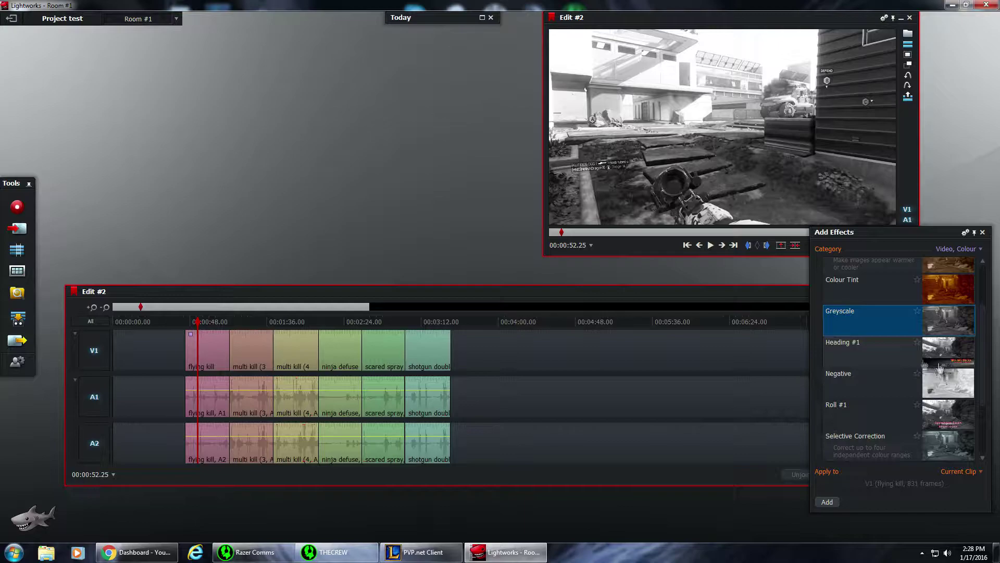
click(956, 249)
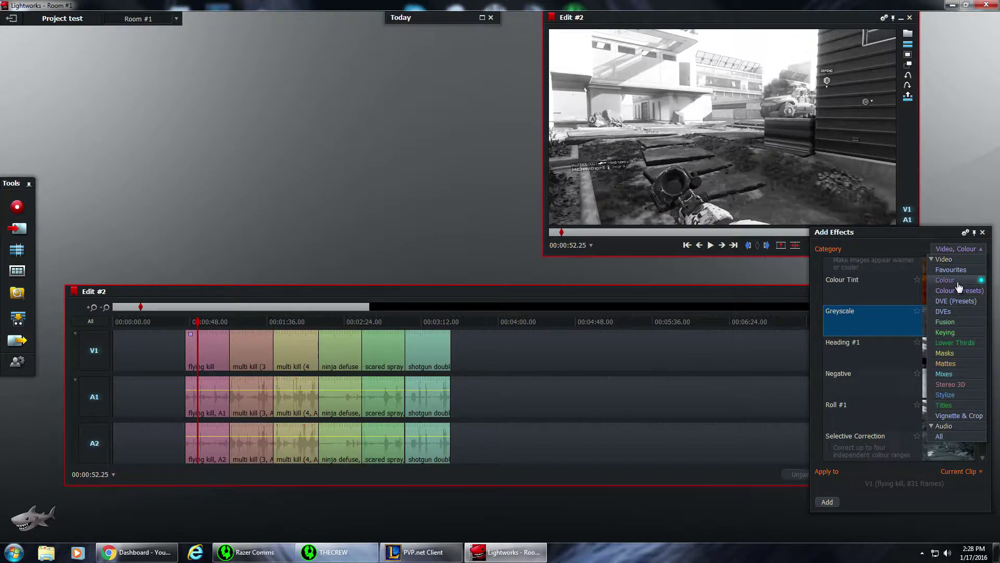
Step: Add a Mixes Dissolve at the flying kill / multi kill (3) cut and play through it
click(953, 374)
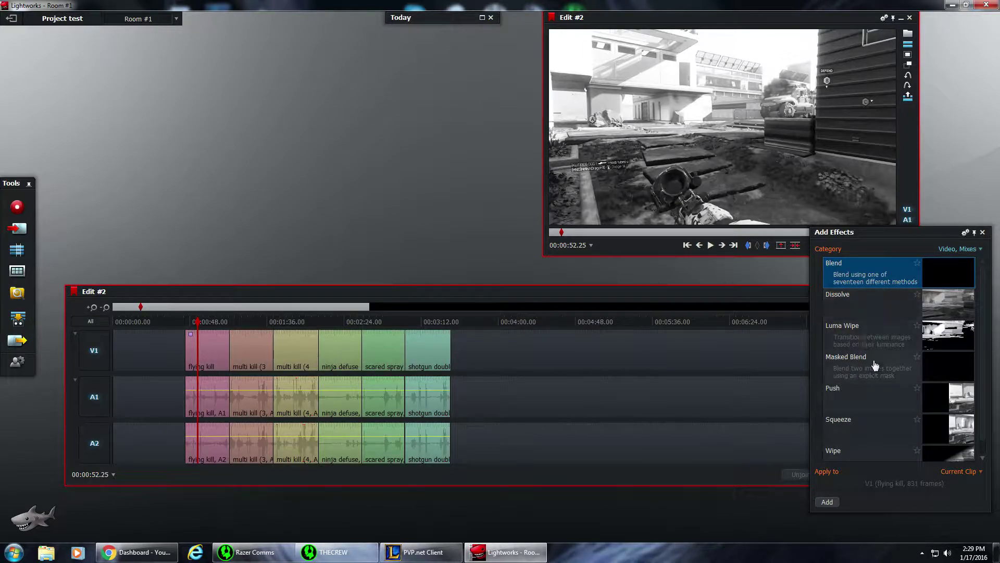
drag(860, 307, 231, 369)
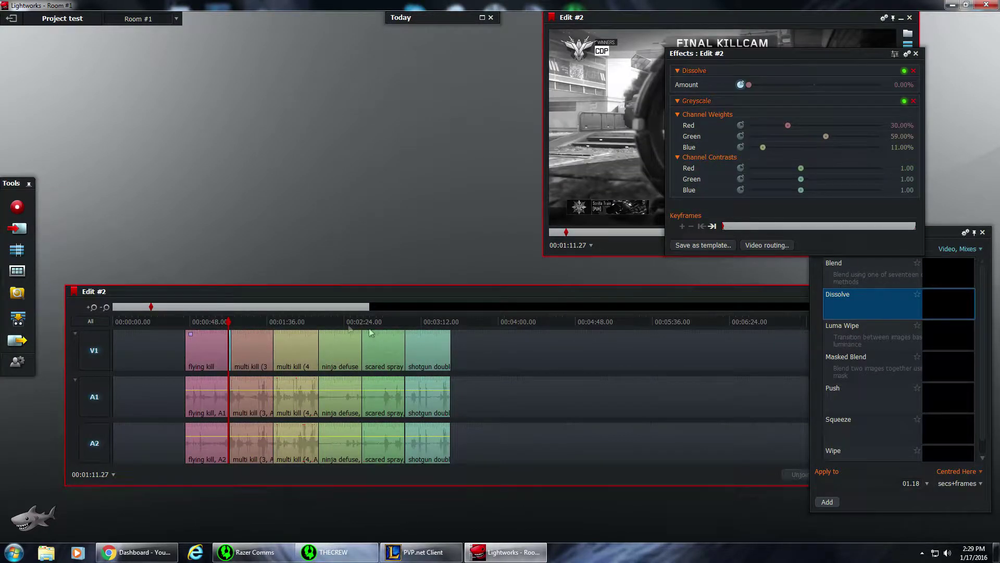
click(94, 308)
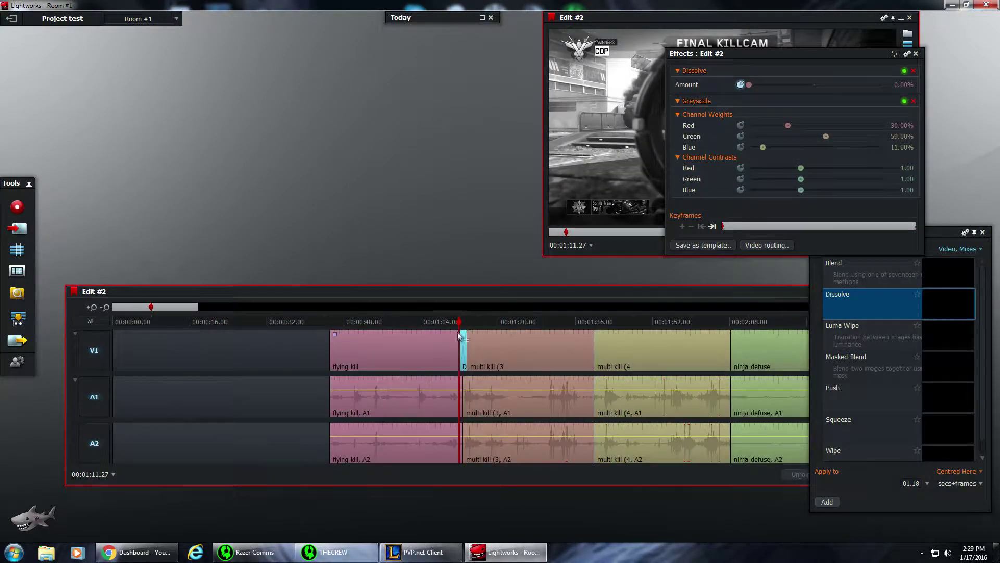
click(916, 54)
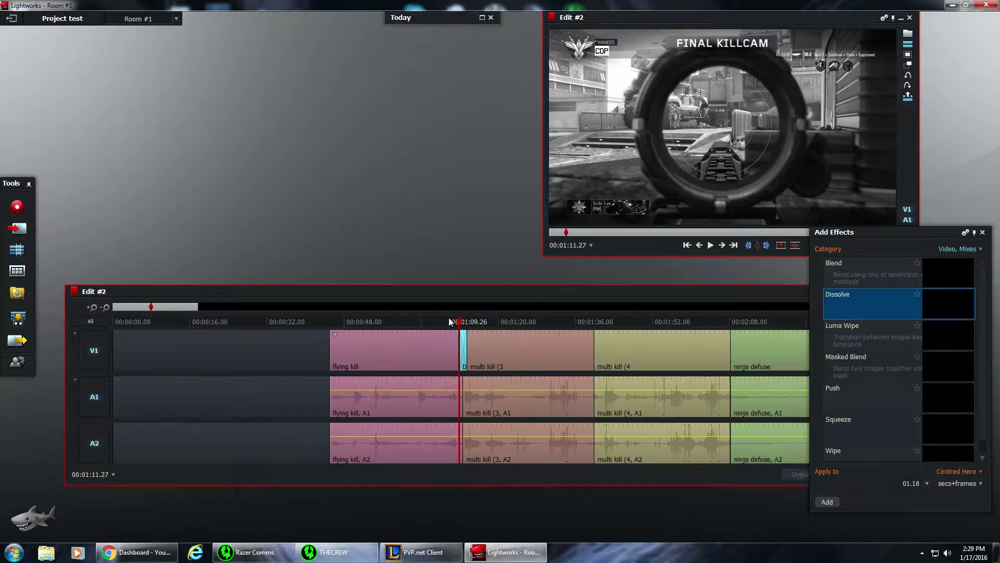
click(450, 320)
click(711, 246)
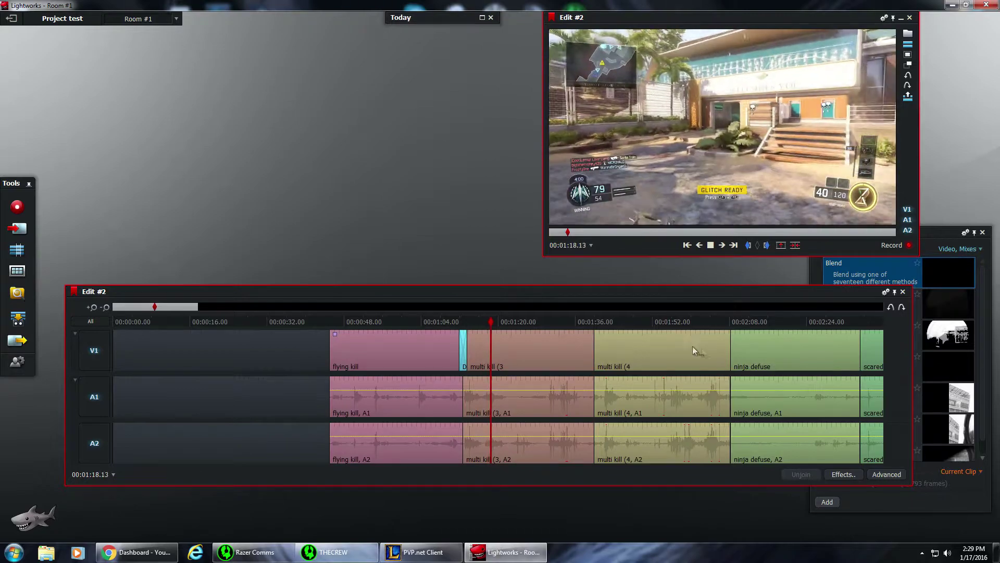
click(710, 245)
click(941, 237)
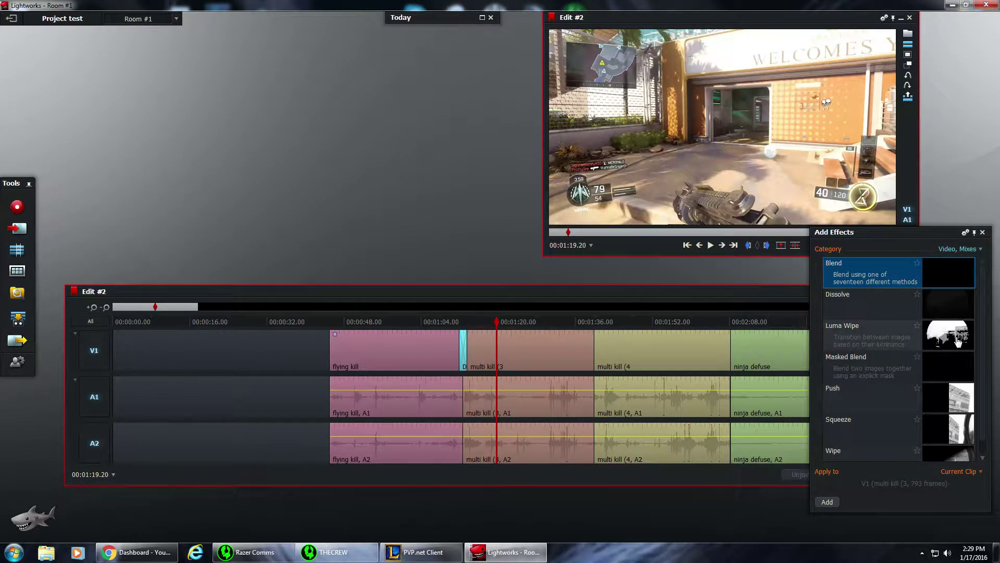
Step: Drop a Luma Wipe on the multi kill (3) / multi kill (4) cut and close the effects panels
drag(960, 338, 594, 356)
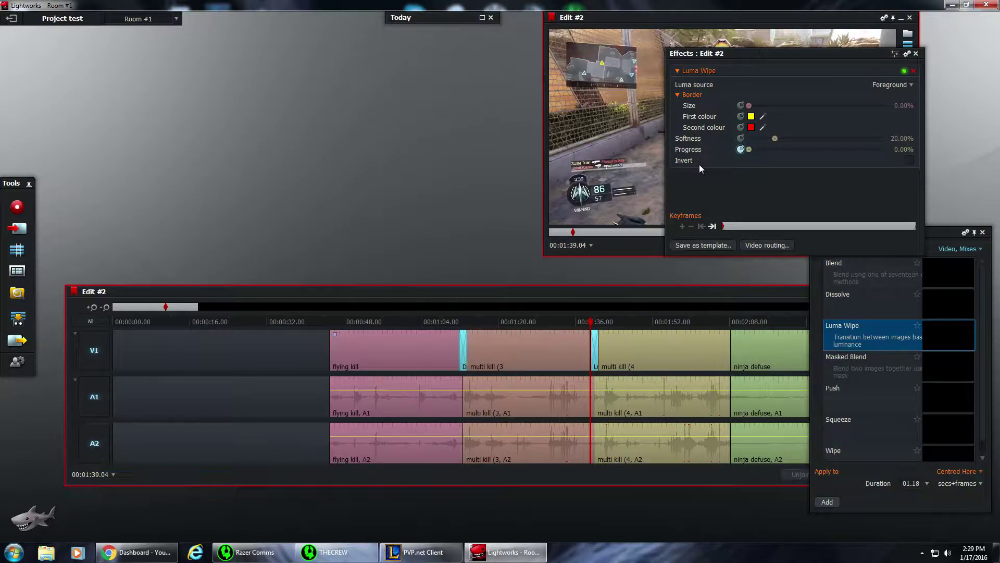
click(916, 54)
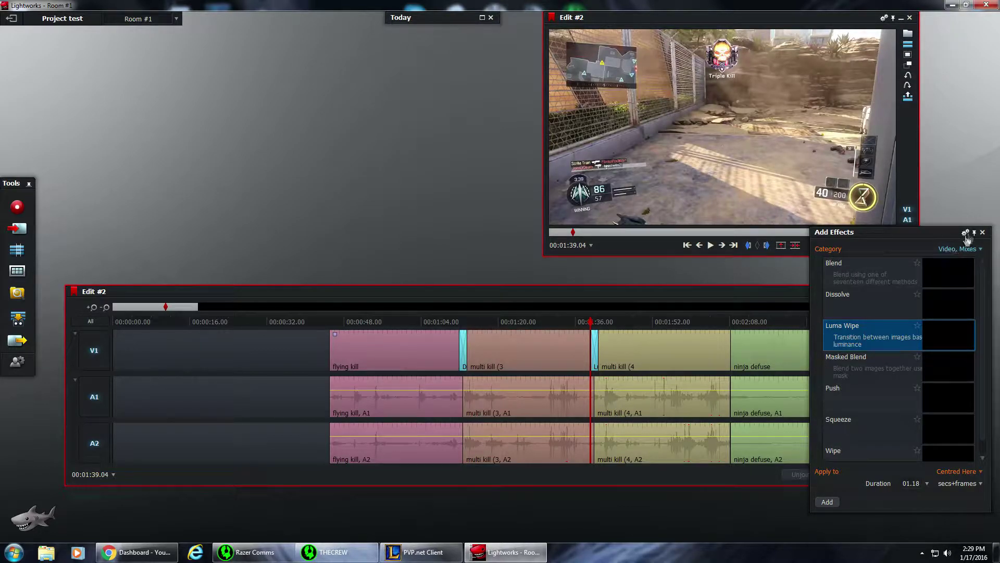
click(983, 233)
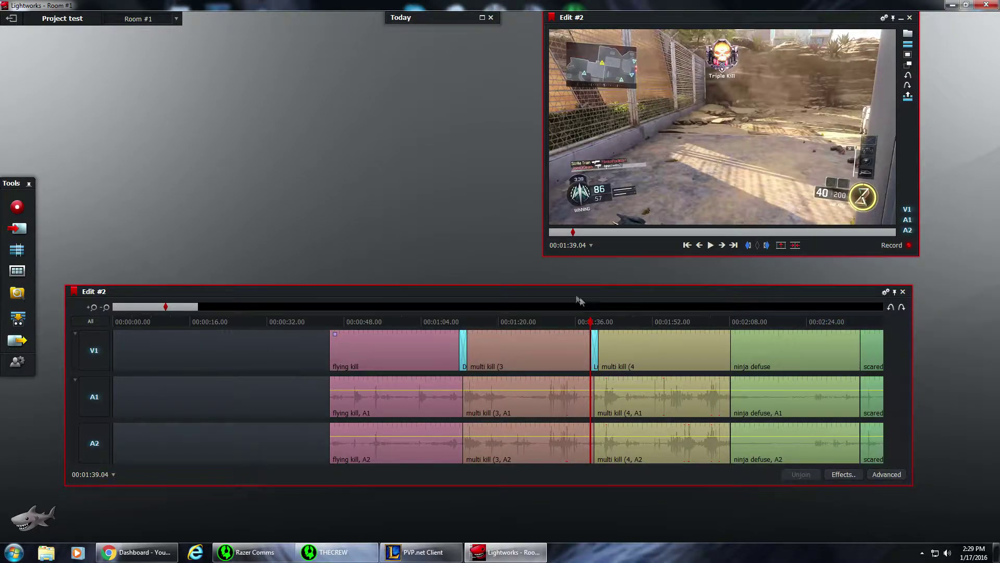
click(574, 322)
Step: Replay the Luma Wipe transition a few times to check it
click(710, 245)
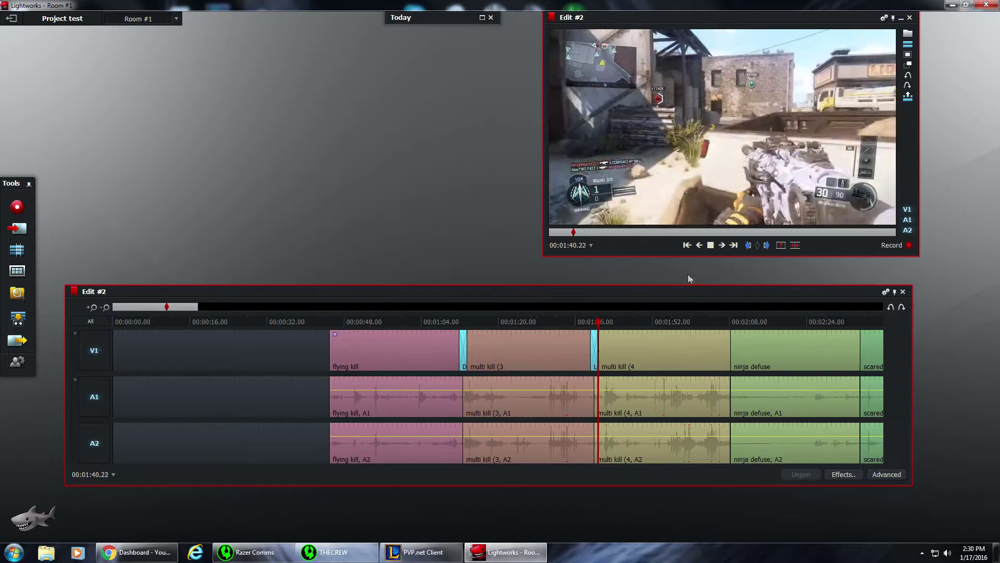
click(581, 322)
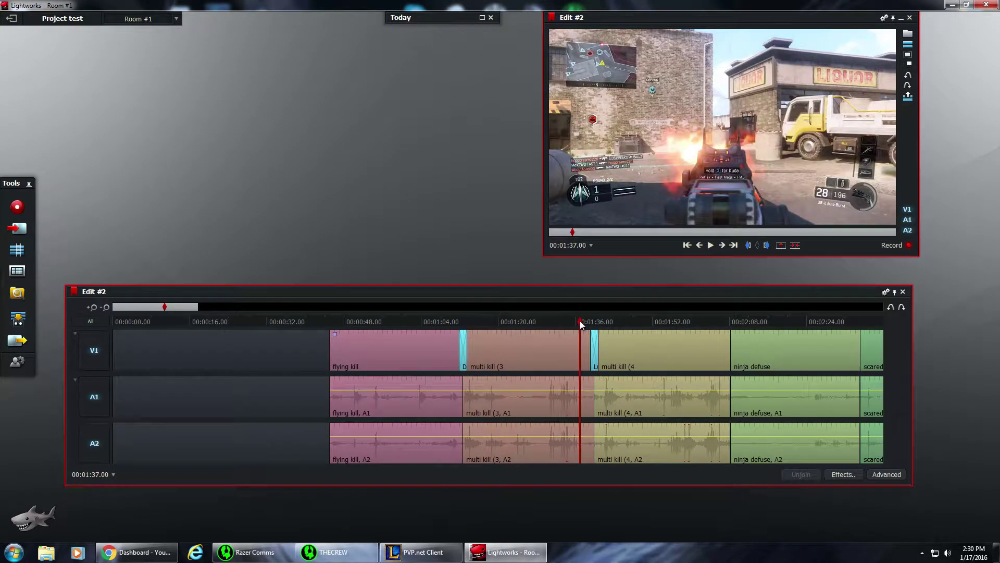
click(710, 245)
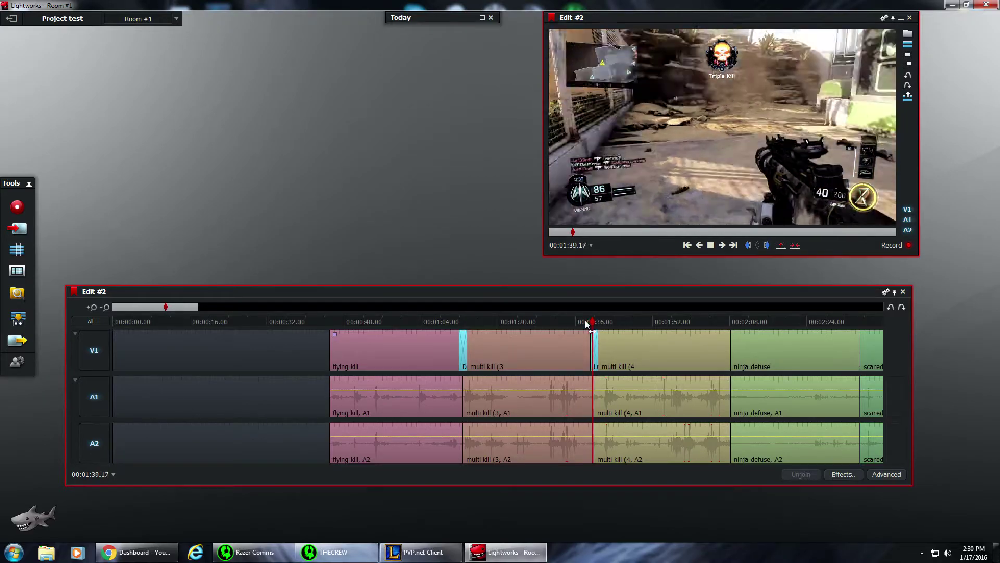
click(587, 322)
click(711, 245)
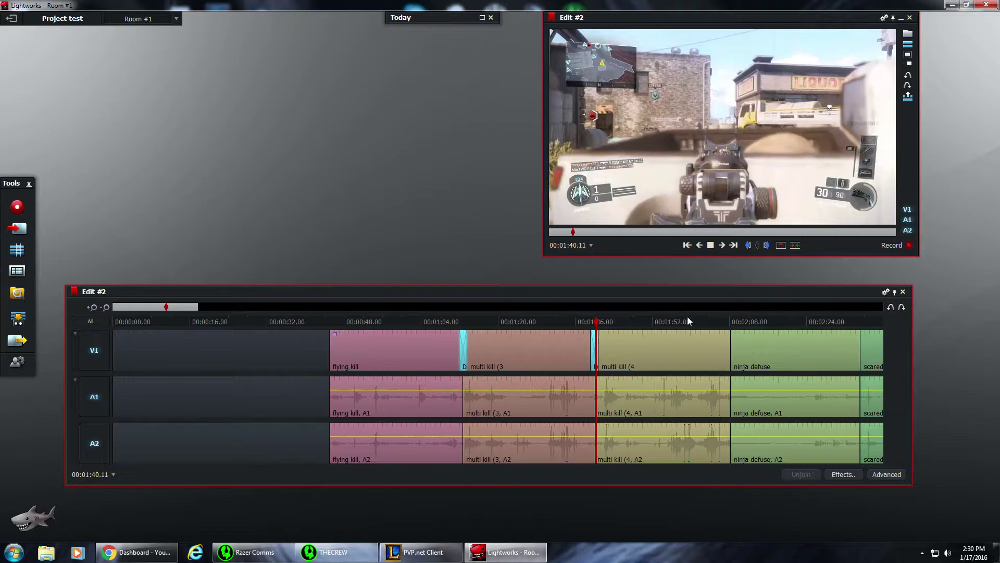
click(710, 245)
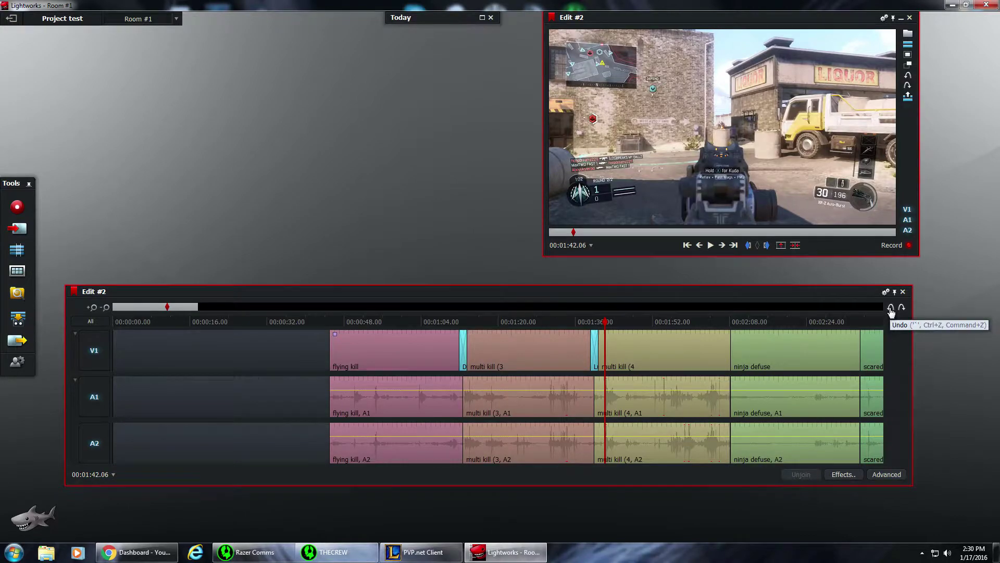
Step: Undo the last two transitions, restoring plain cuts after the flying kill clip
click(890, 308)
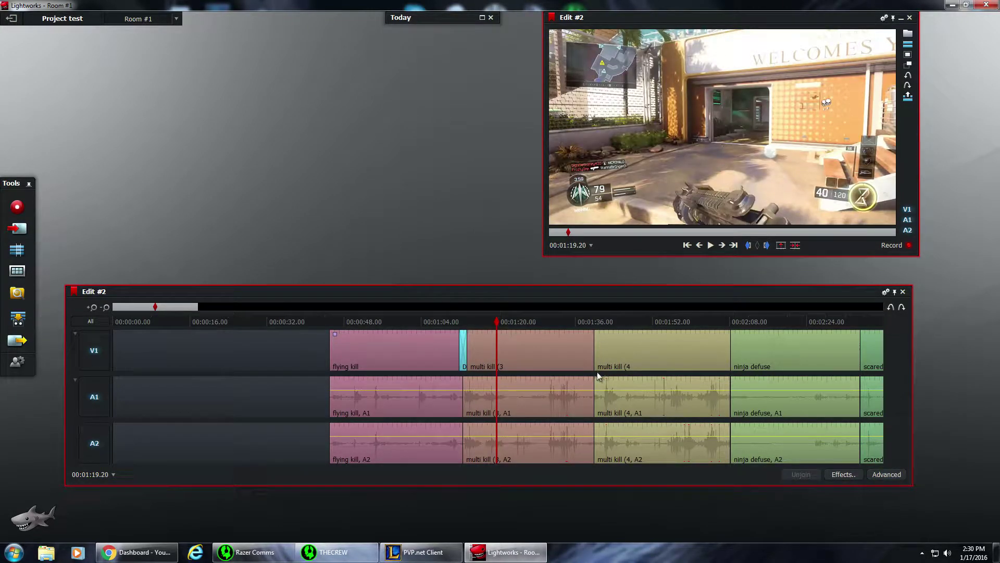
click(891, 308)
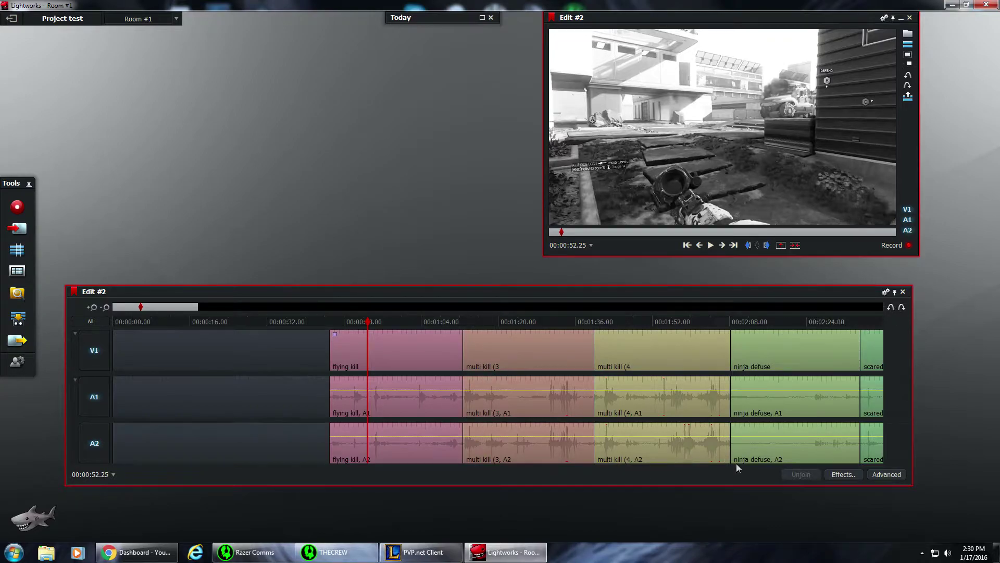
click(852, 474)
Step: Add a Push transition at the cut after flying kill and play through it
double_click(859, 446)
drag(836, 378, 463, 359)
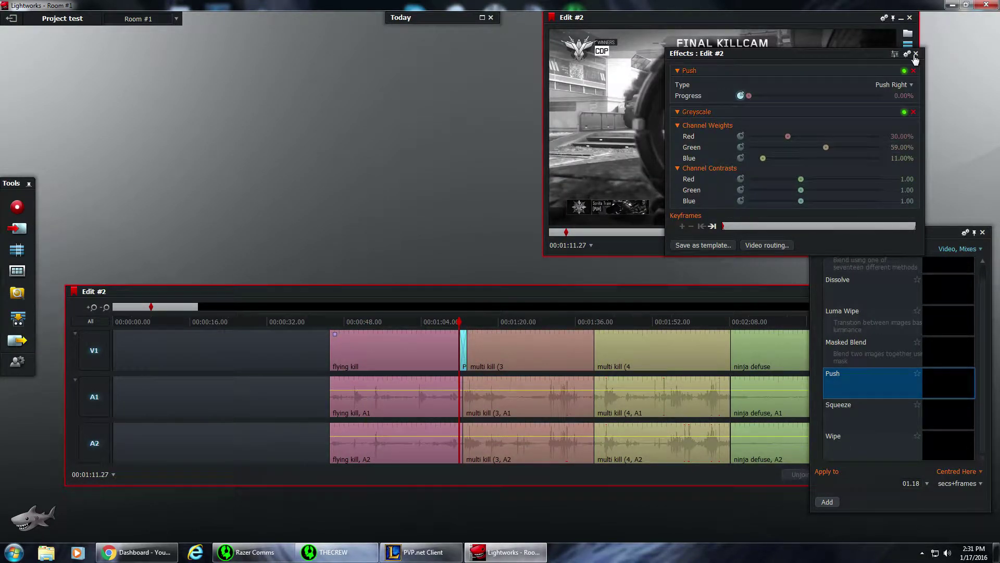
click(915, 54)
click(447, 323)
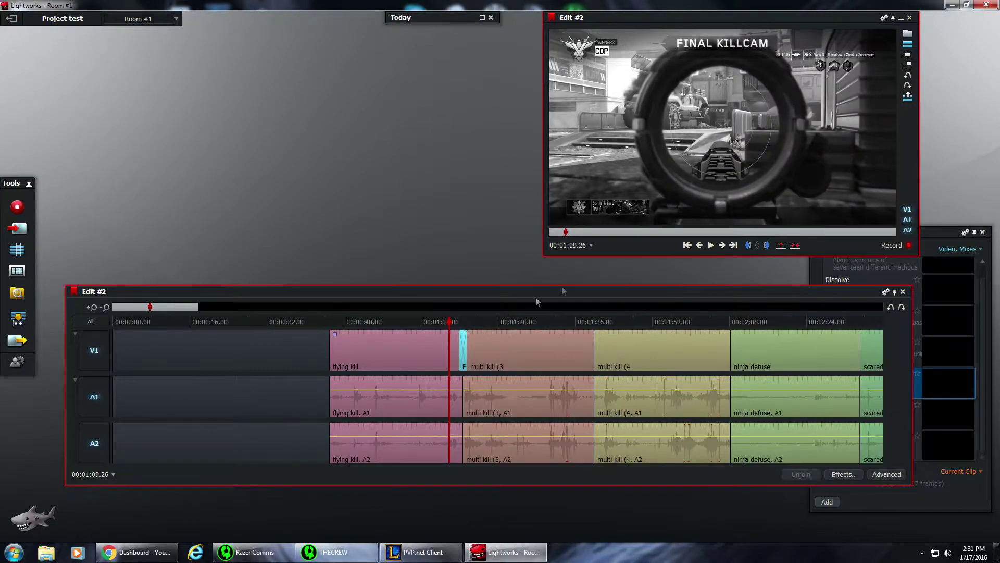
click(710, 244)
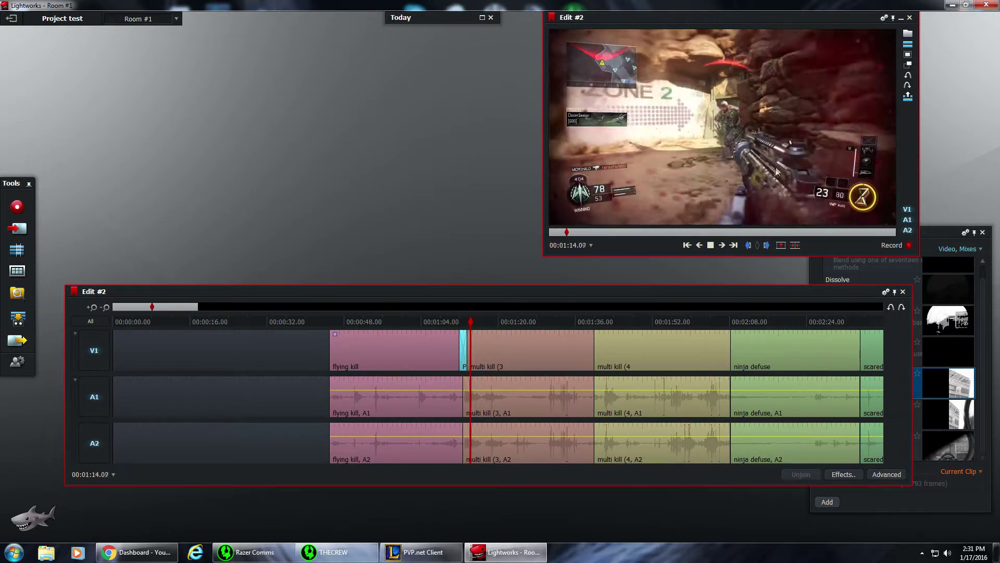
click(711, 246)
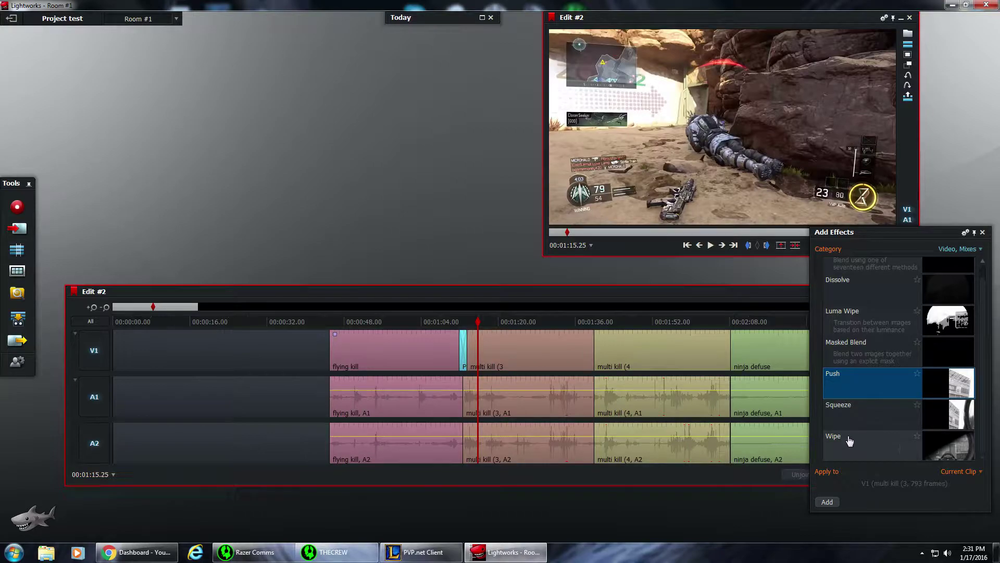
Step: Add Squeeze between the two multi kill clips and Wipe before ninja defuse
drag(851, 411, 593, 348)
drag(861, 449, 730, 357)
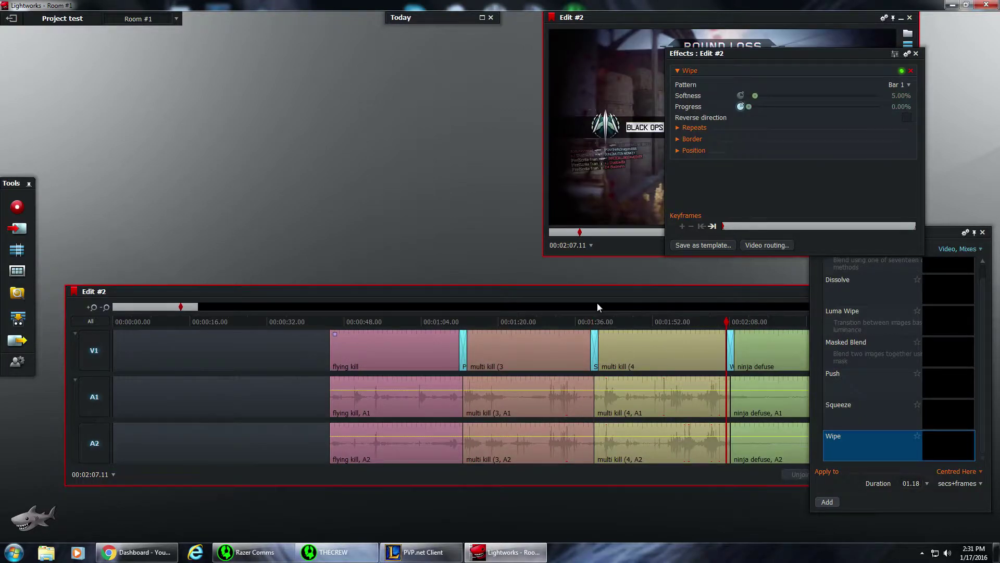
click(915, 54)
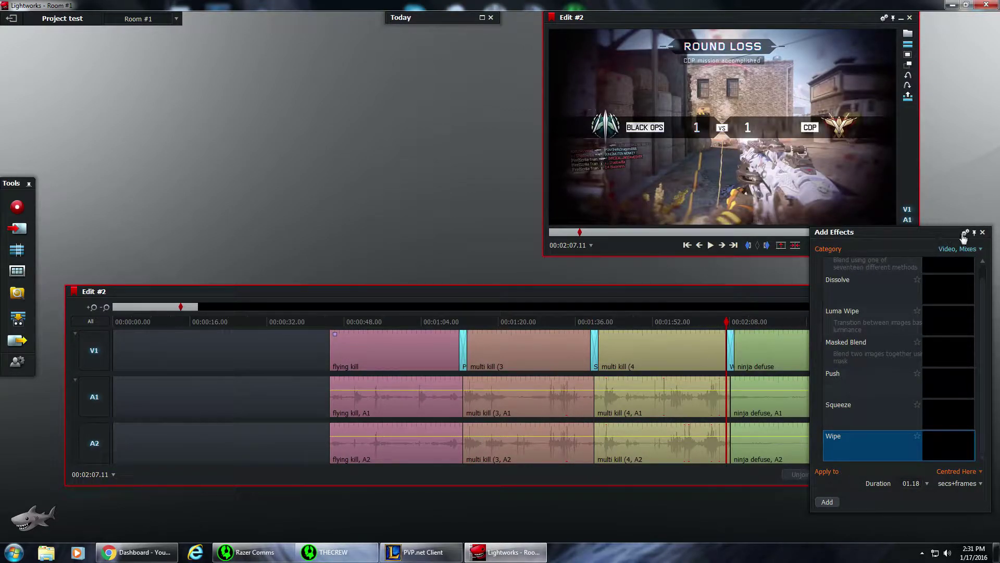
click(983, 233)
click(582, 321)
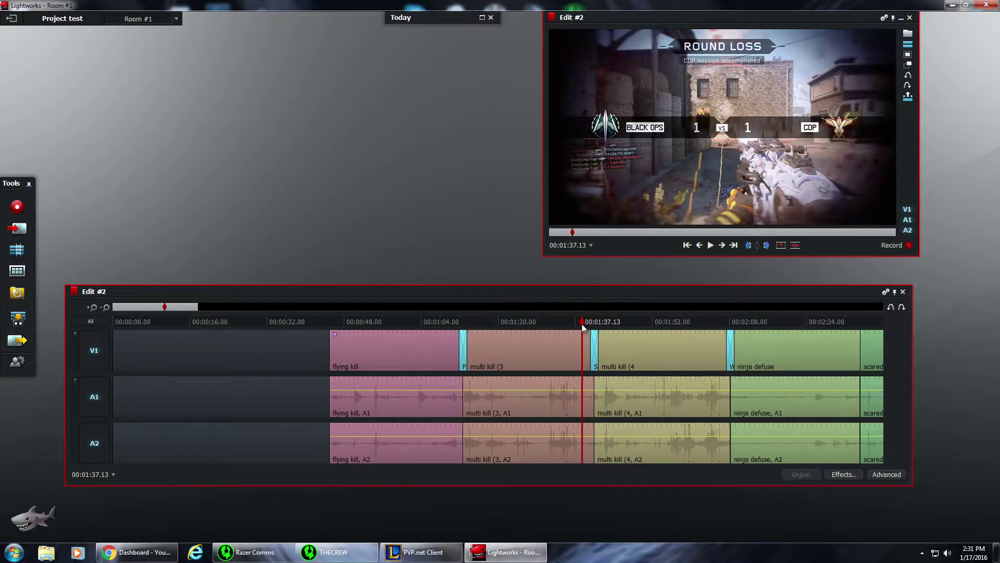
click(711, 246)
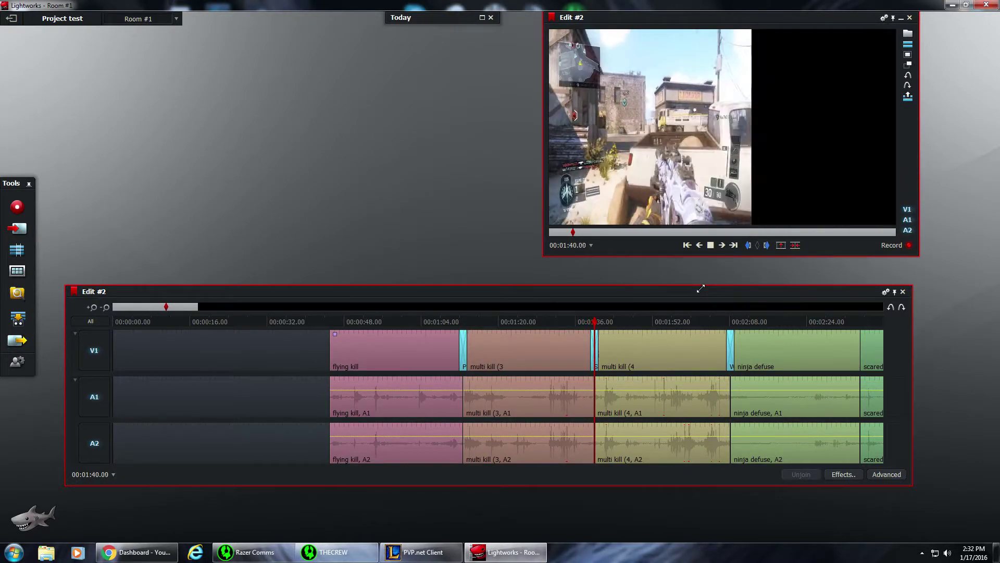
click(720, 320)
click(710, 245)
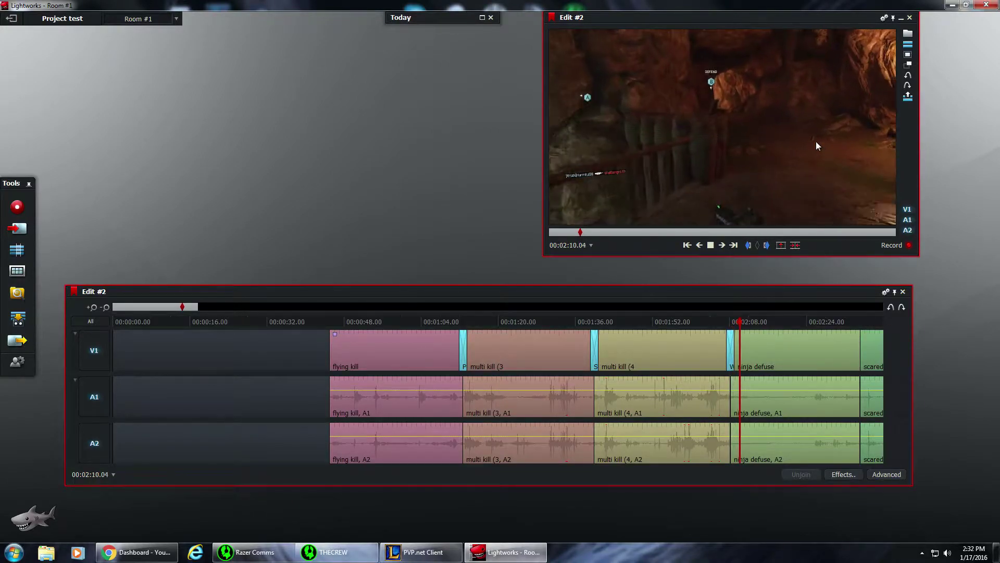
Step: Drag the Video, Titles effect onto the flying kill clip on V1
click(849, 474)
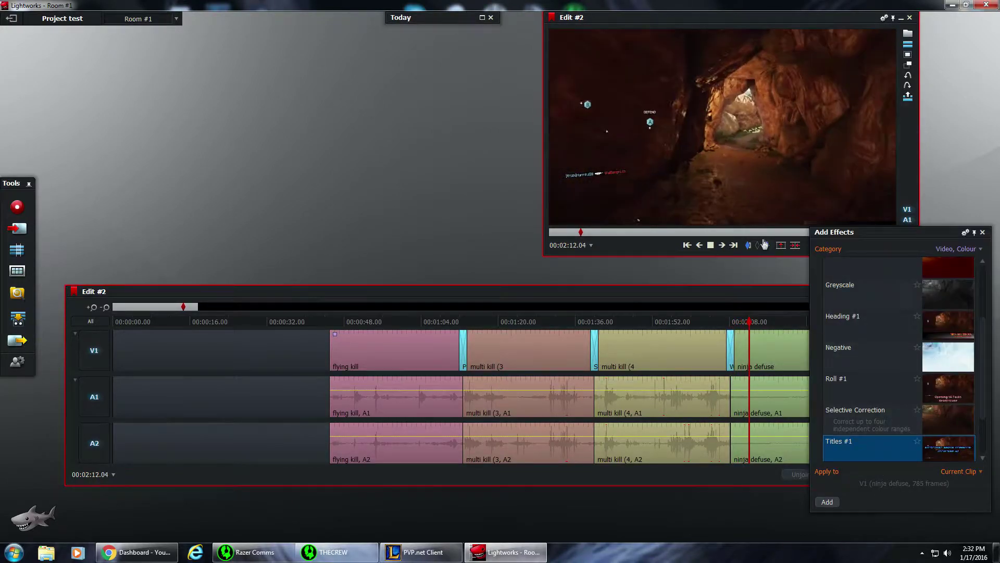
scroll(882, 404, down, 2)
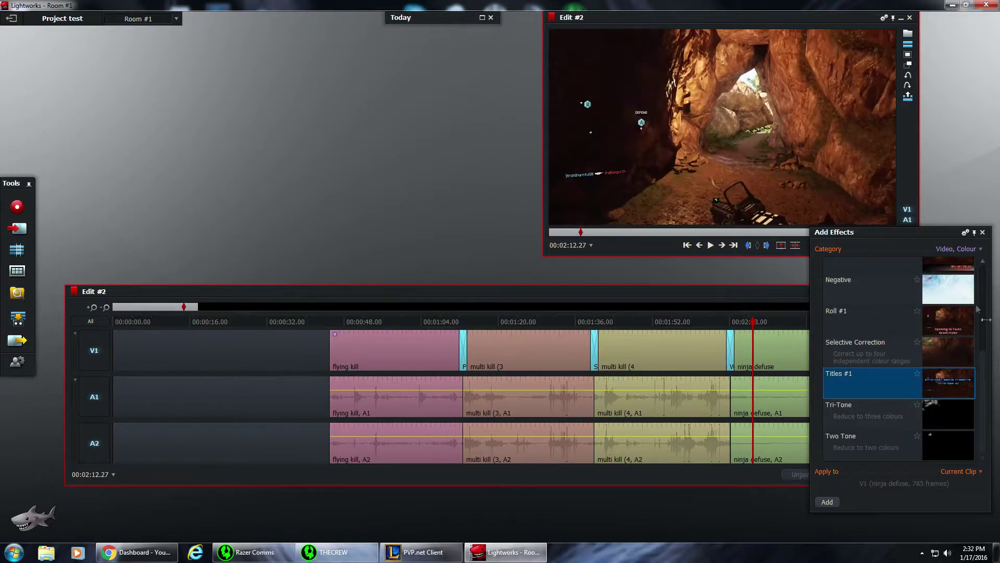
click(953, 249)
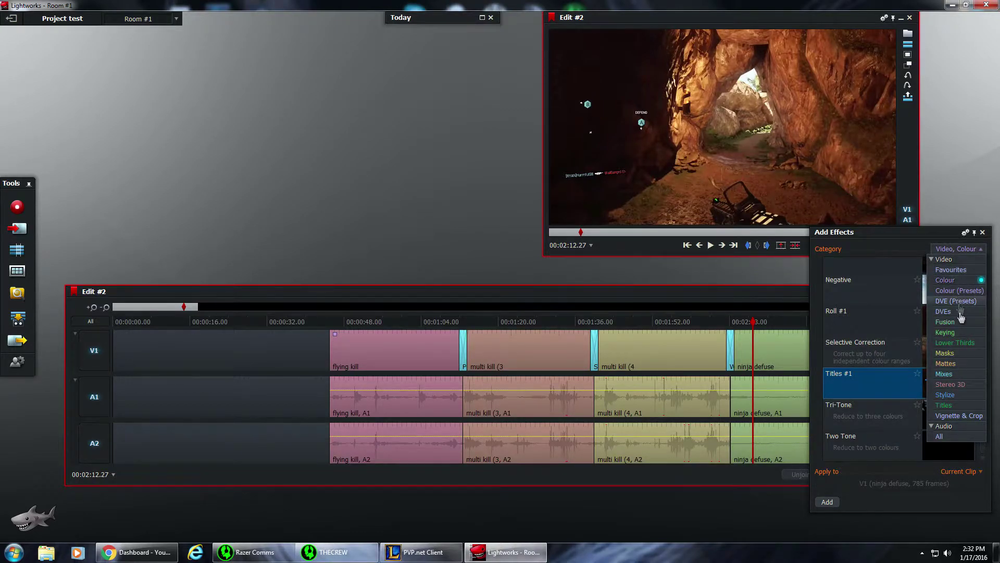
click(944, 405)
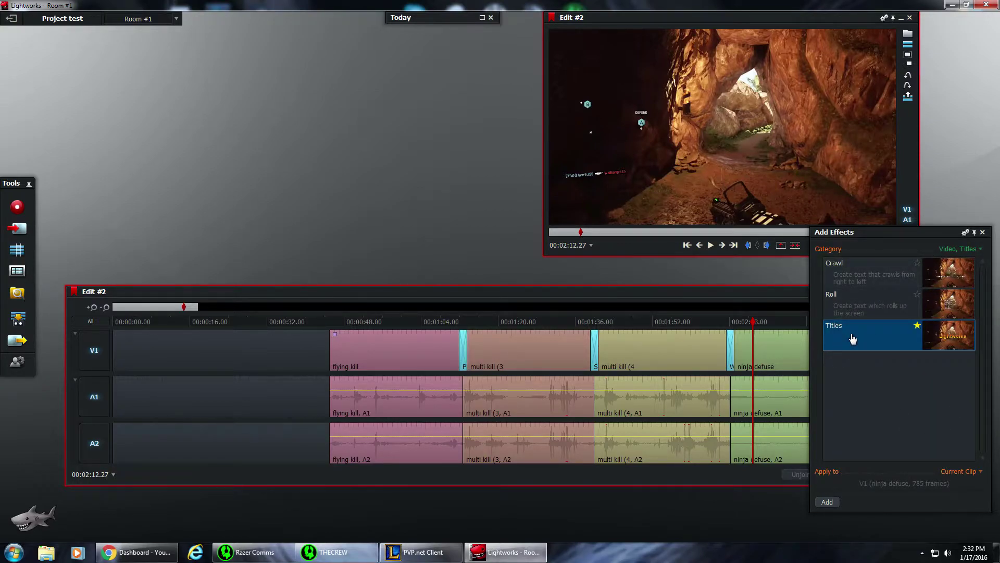
drag(852, 338, 354, 352)
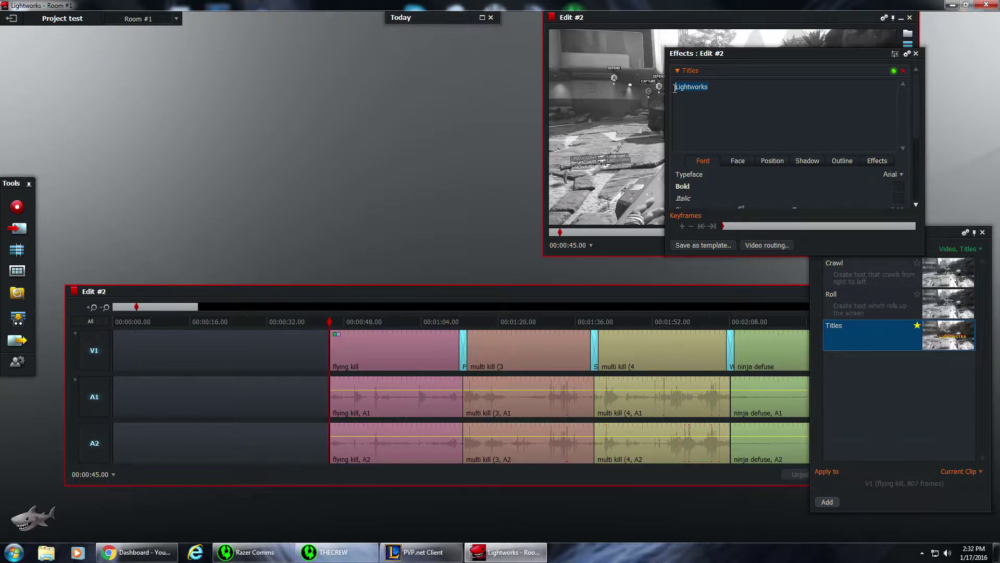
Step: Replace the default title text with 'Evrbroken Gaming'
text(E)
scroll(753, 199, down, 5)
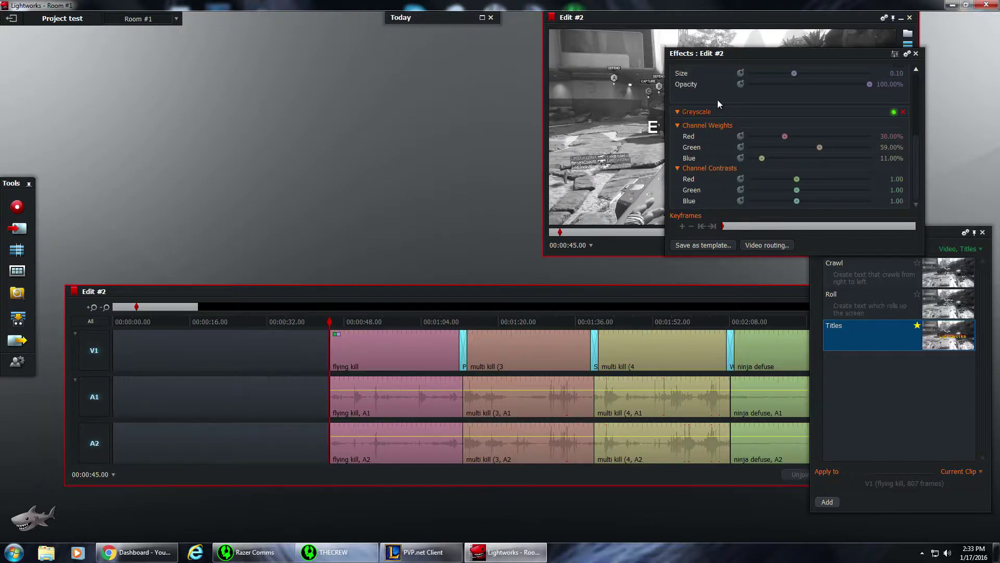
scroll(729, 187, up, 8)
scroll(771, 162, down, 2)
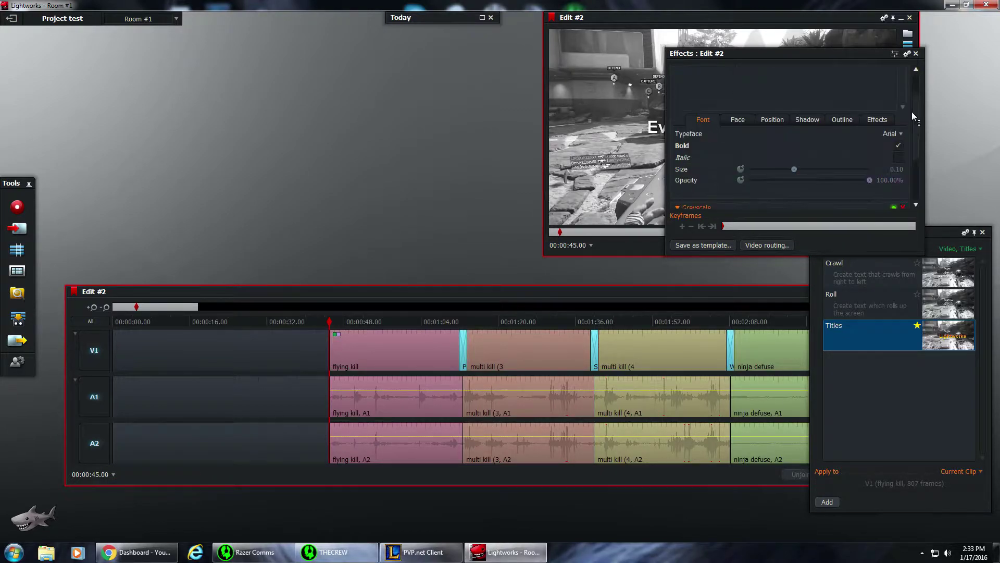
Step: Raise the title's Font Size from 0.15 up to 0.21
drag(795, 166, 819, 164)
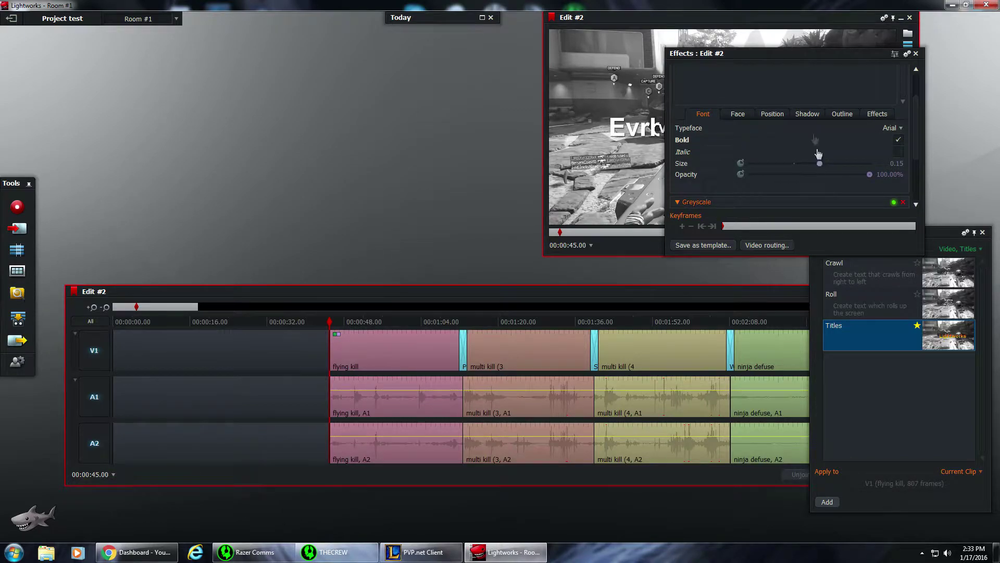
drag(780, 56, 401, 58)
drag(439, 168, 473, 181)
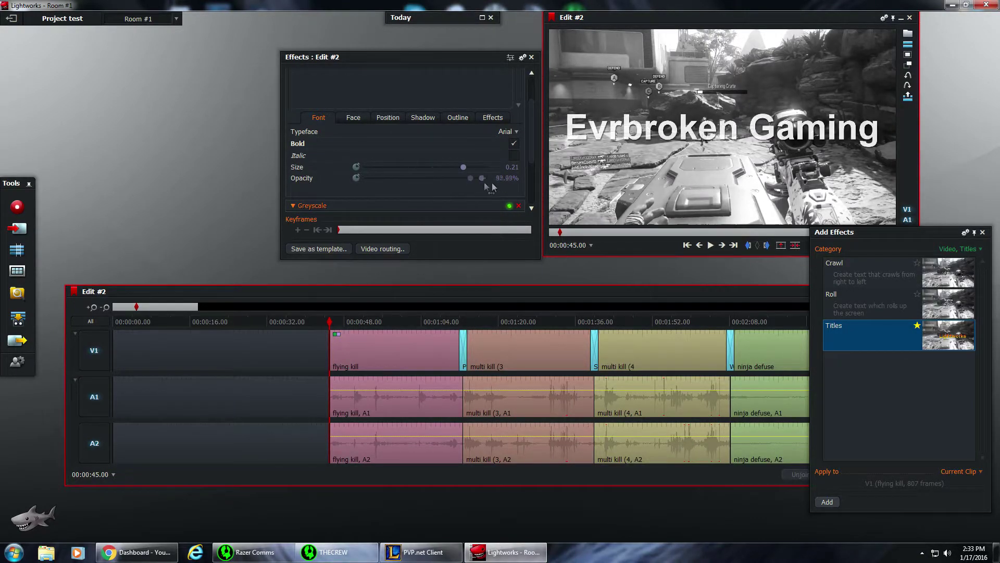
scroll(432, 197, down, 3)
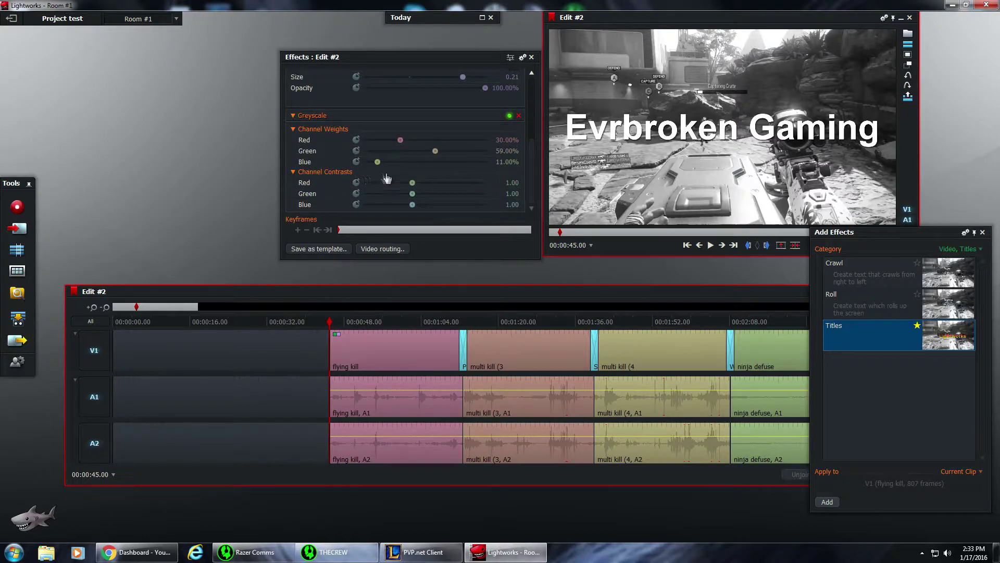
scroll(387, 150, up, 5)
Step: Fill the title face with a Sheen of green Colour One and red Colour Two
click(355, 164)
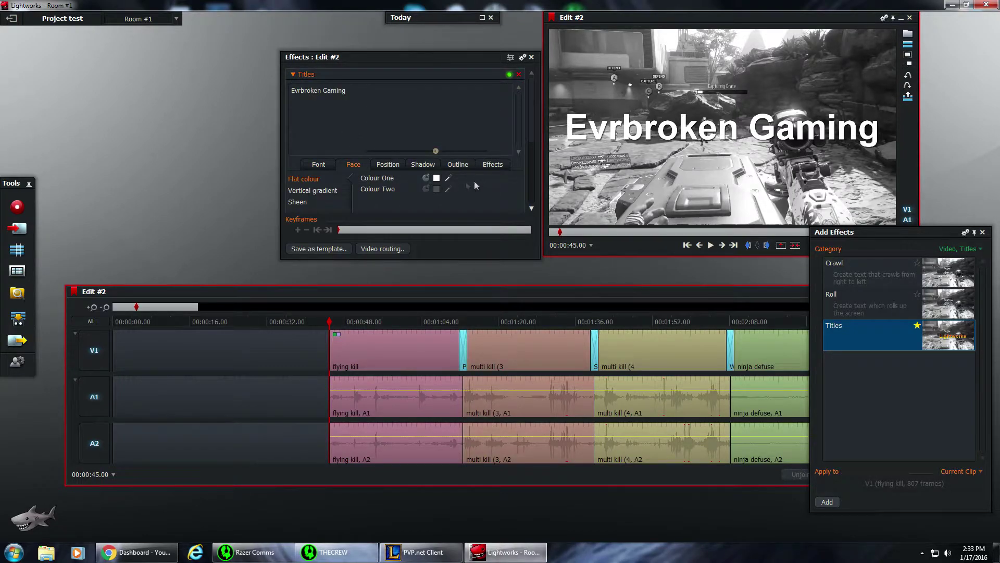
click(437, 179)
drag(521, 276, 518, 254)
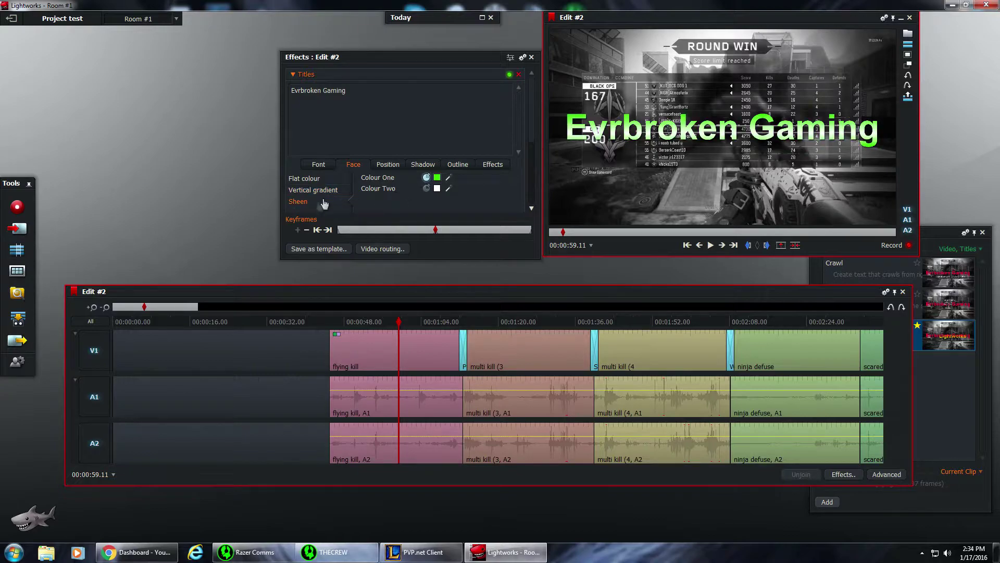
click(436, 190)
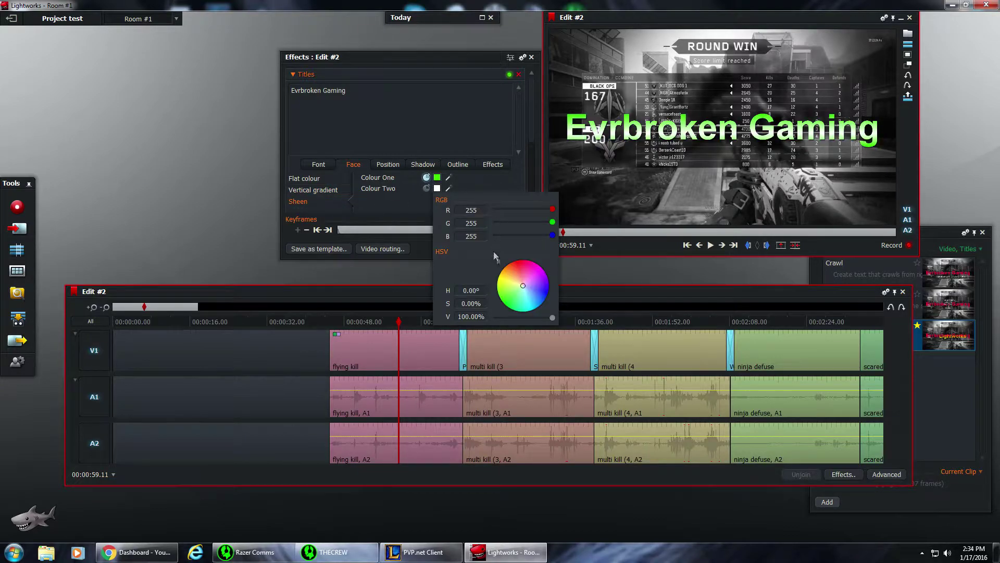
mouse_move(524, 286)
mouse_down()
mouse_move(537, 271)
mouse_move(514, 259)
mouse_up()
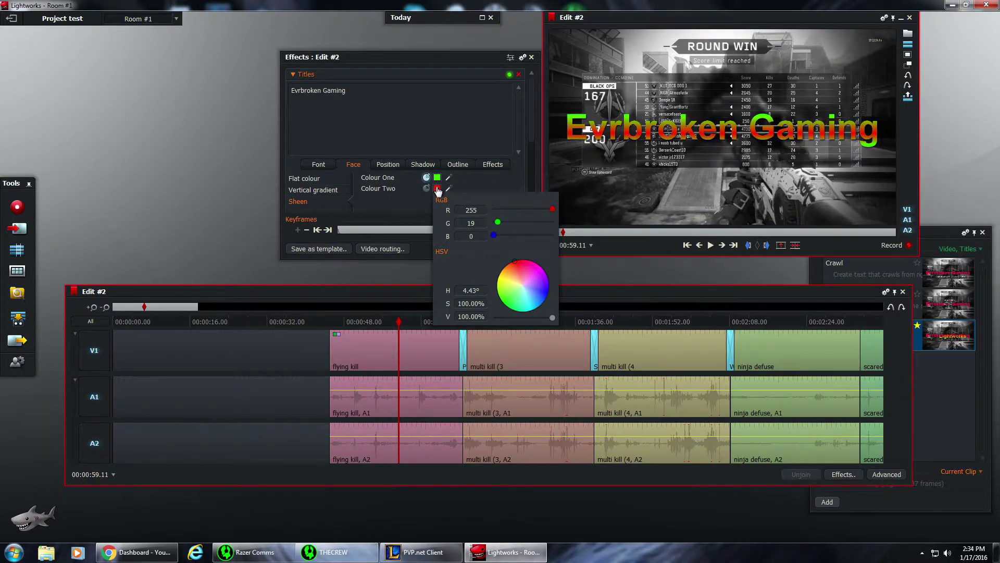
click(437, 189)
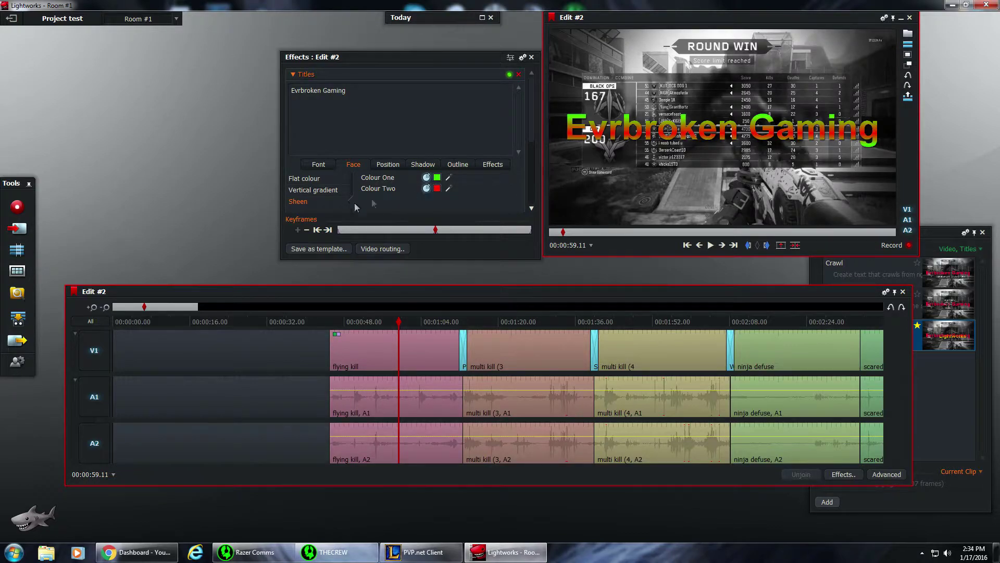
click(334, 317)
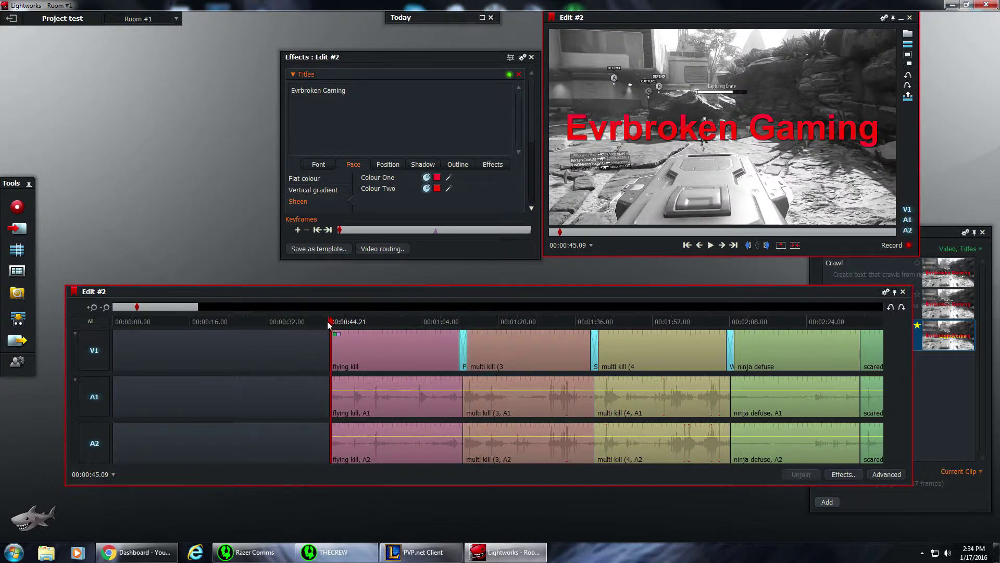
click(328, 322)
click(709, 245)
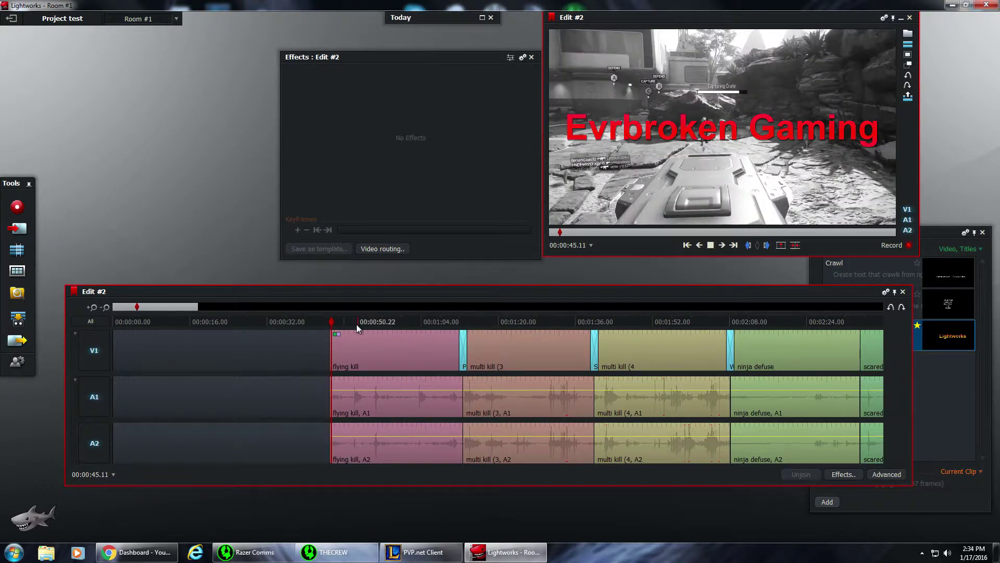
click(392, 321)
click(358, 322)
click(710, 245)
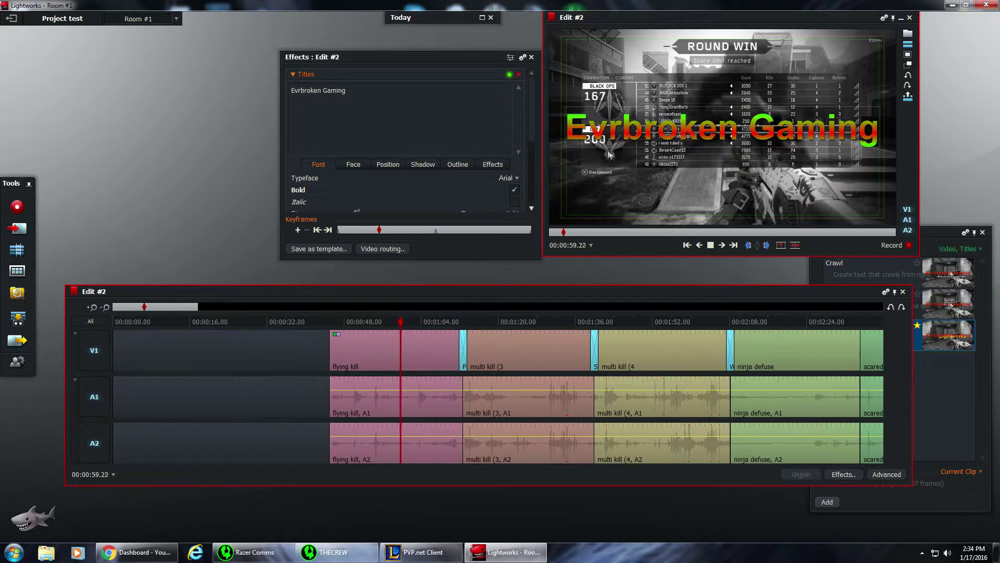
click(340, 321)
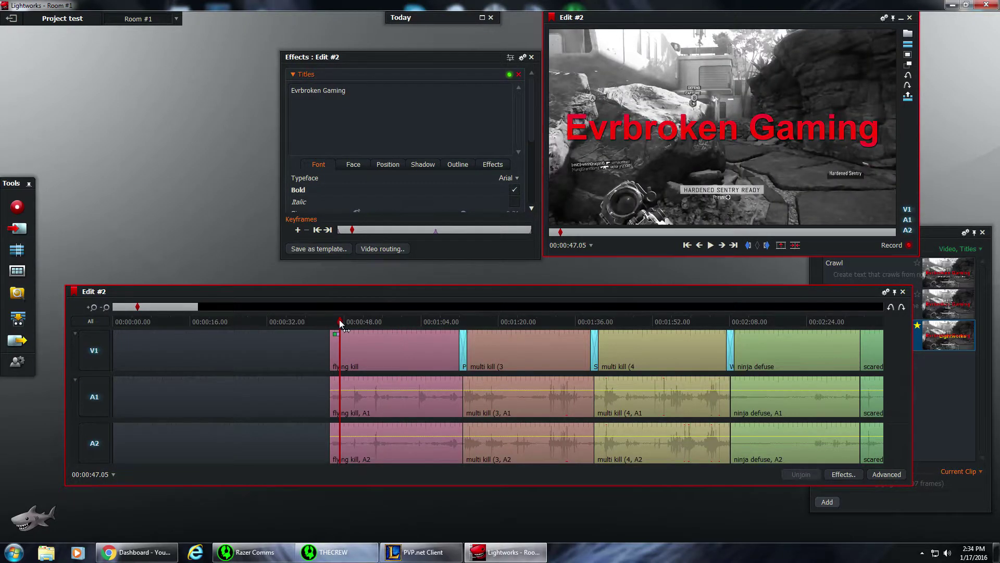
click(410, 321)
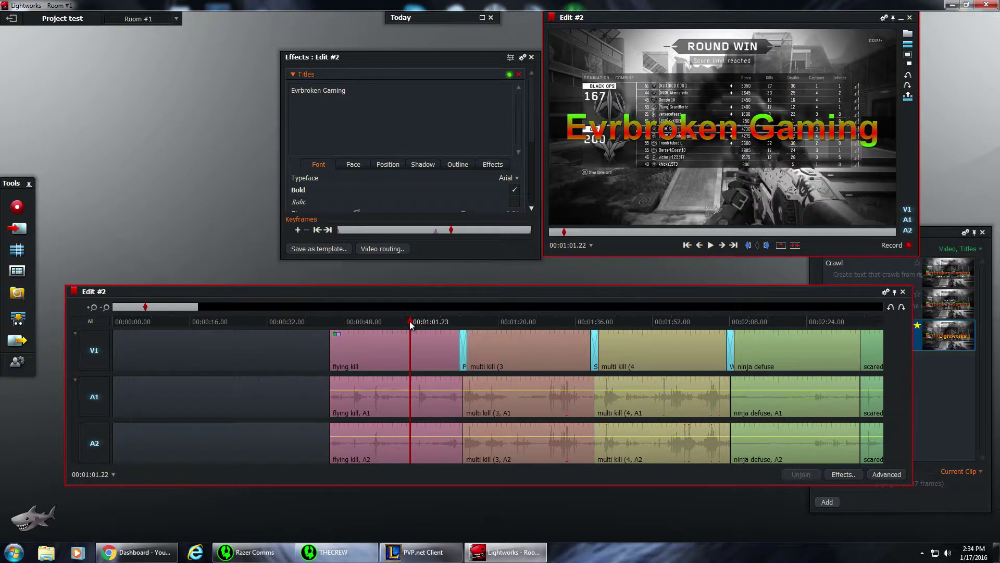
drag(428, 322, 442, 320)
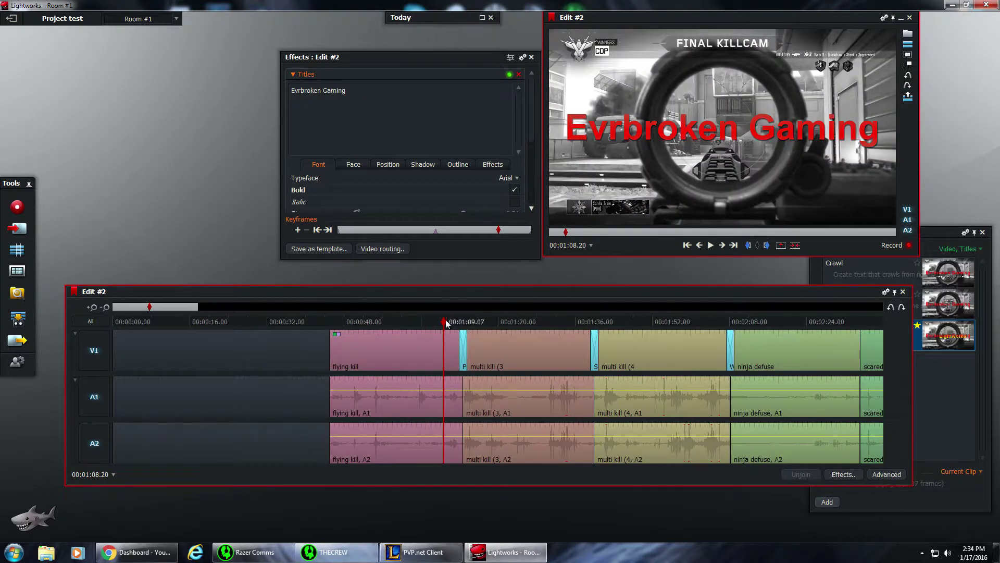
click(456, 321)
click(462, 322)
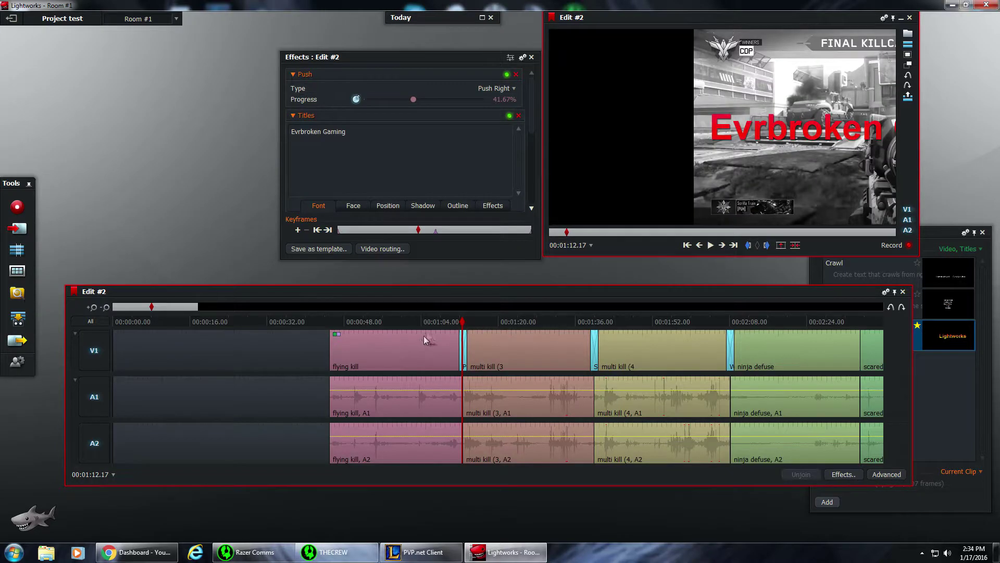
click(710, 245)
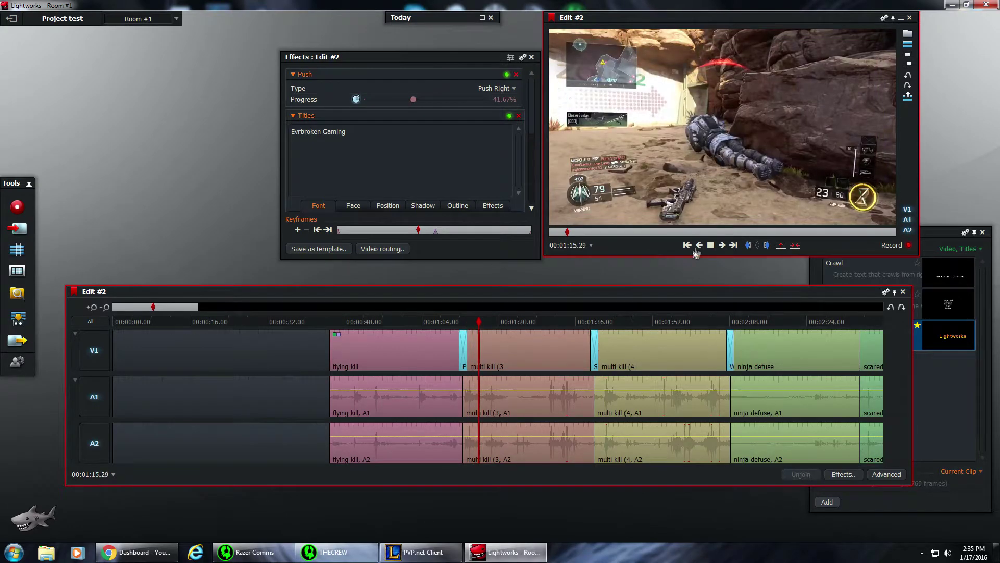
click(710, 245)
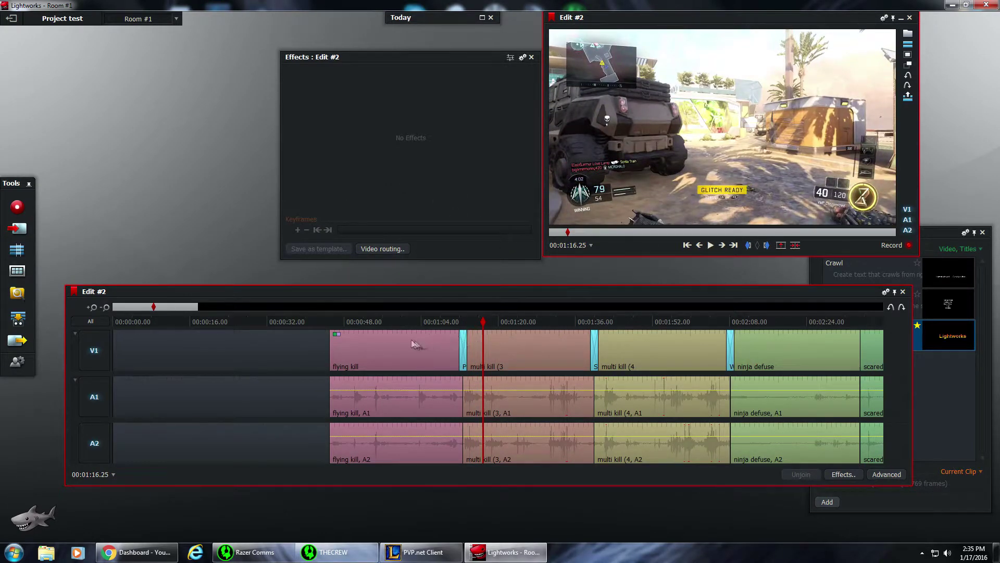
click(390, 319)
Step: Nudge the title's X position slightly in the Position settings
scroll(340, 202, down, 3)
scroll(414, 162, up, 3)
click(387, 166)
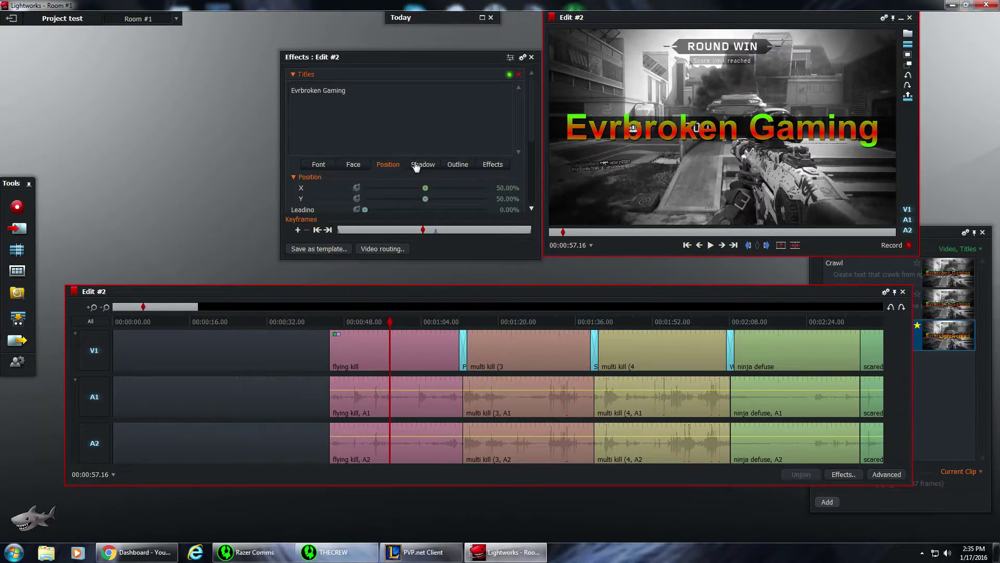
mouse_move(428, 191)
mouse_down()
mouse_move(443, 193)
mouse_move(409, 202)
mouse_move(427, 195)
mouse_up()
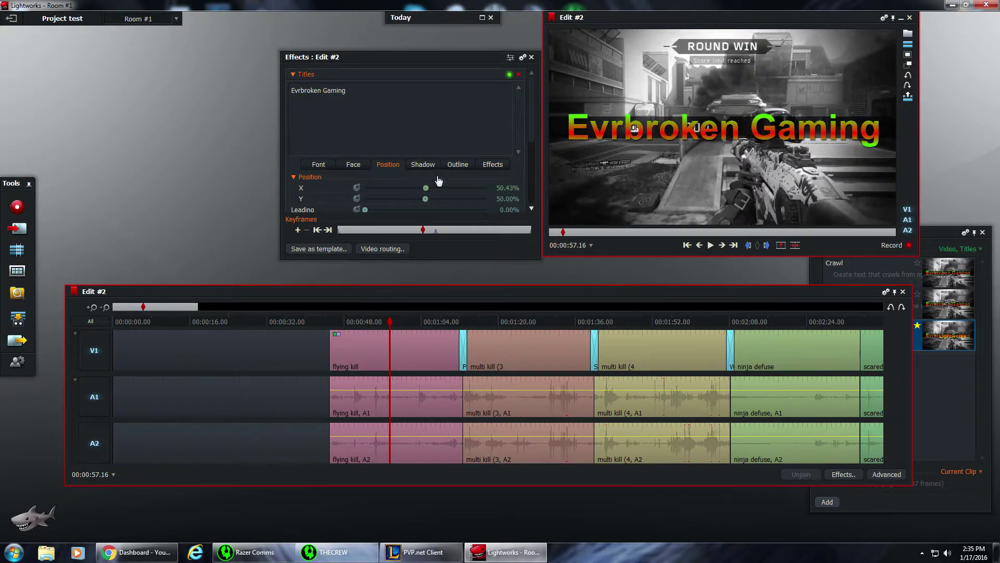
scroll(429, 169, down, 5)
scroll(435, 147, up, 5)
Step: Set the shadow offset to X -10.34% and Y 99.60% with 49.57% softness
click(422, 165)
drag(531, 126, 528, 141)
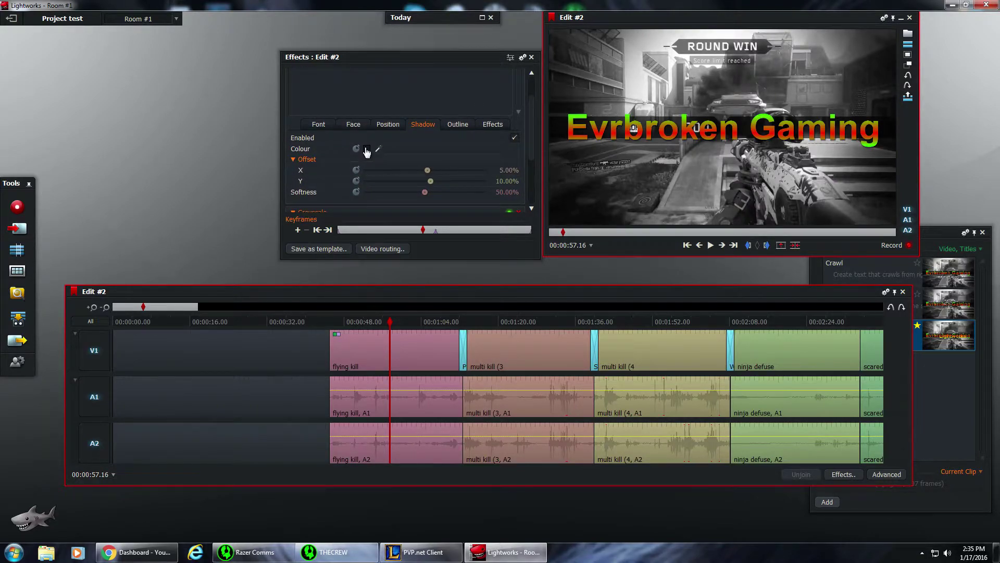
drag(428, 170, 541, 189)
drag(435, 197, 473, 193)
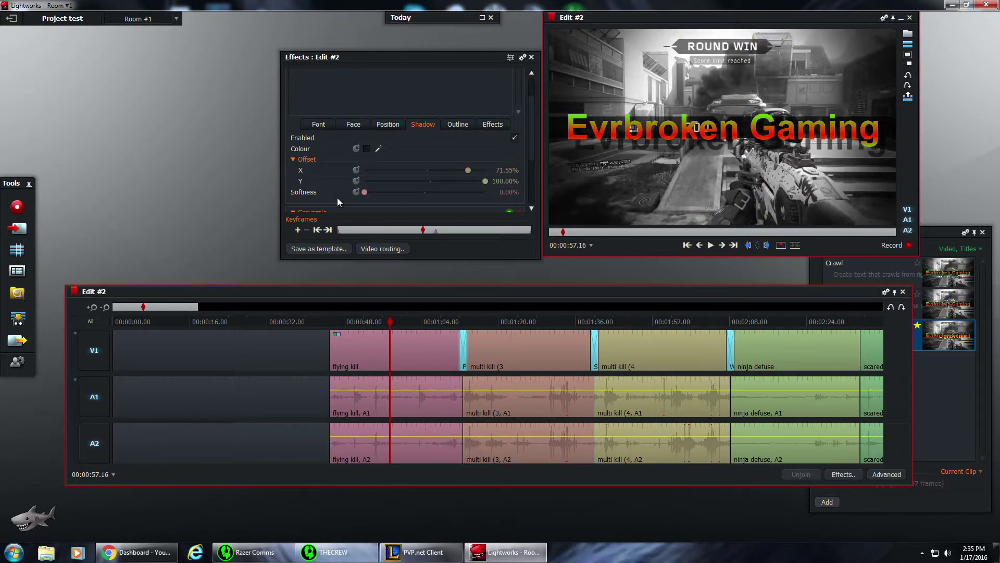
drag(383, 200, 444, 202)
drag(470, 171, 427, 185)
scroll(353, 169, down, 3)
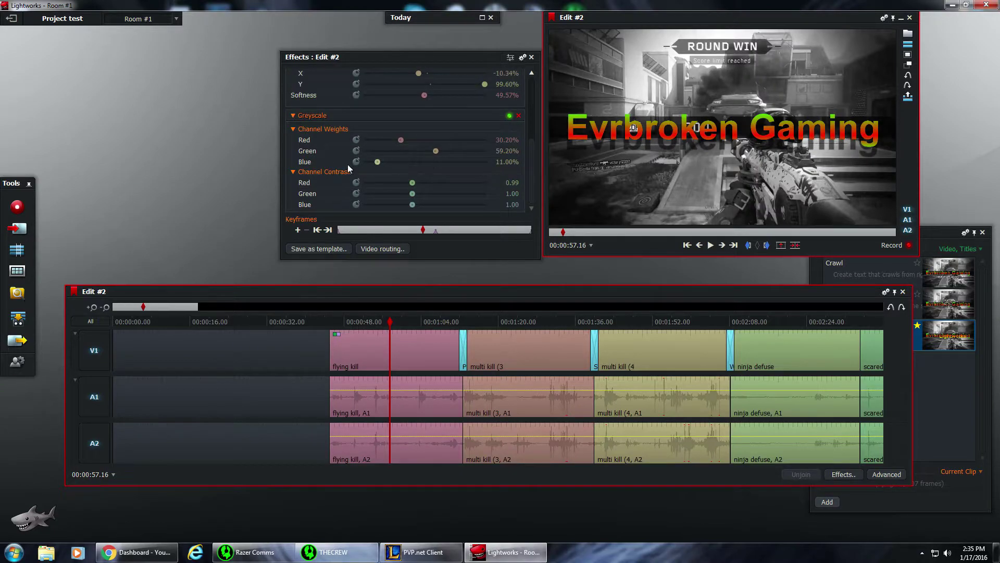
scroll(395, 174, up, 5)
click(458, 164)
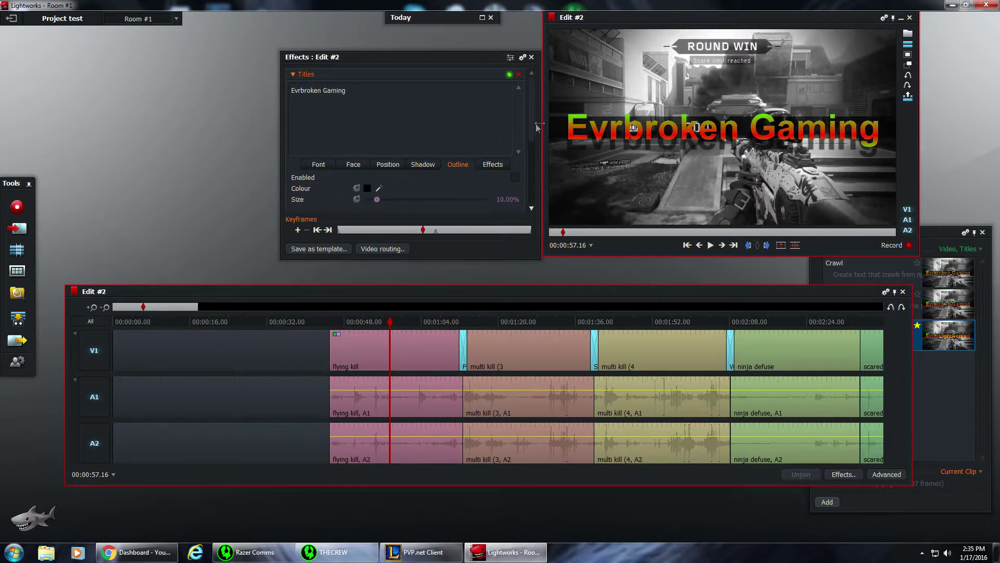
Step: Disable Greyscale on the flying kill clip and review the title's In animation choices
drag(532, 105, 530, 159)
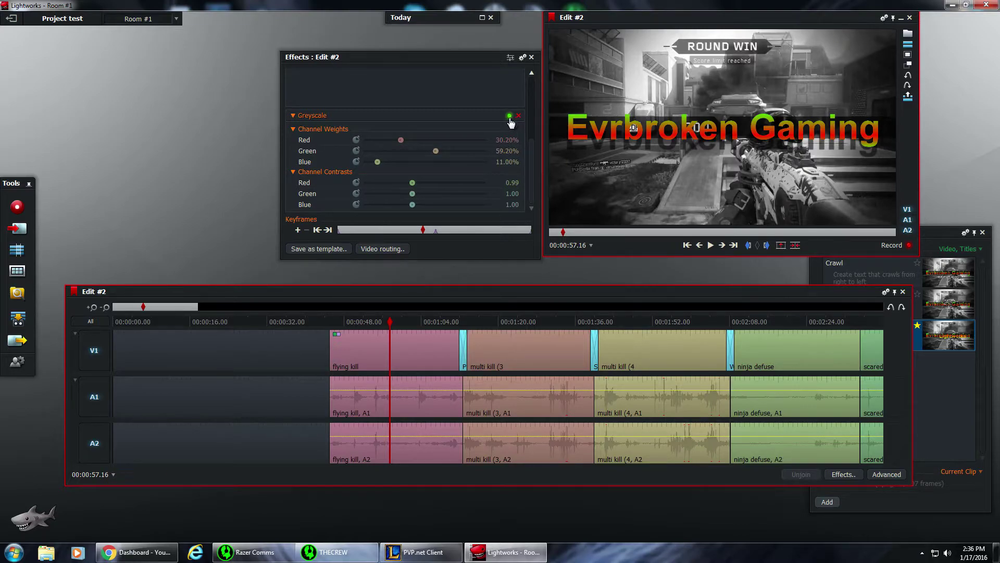
drag(533, 157, 533, 99)
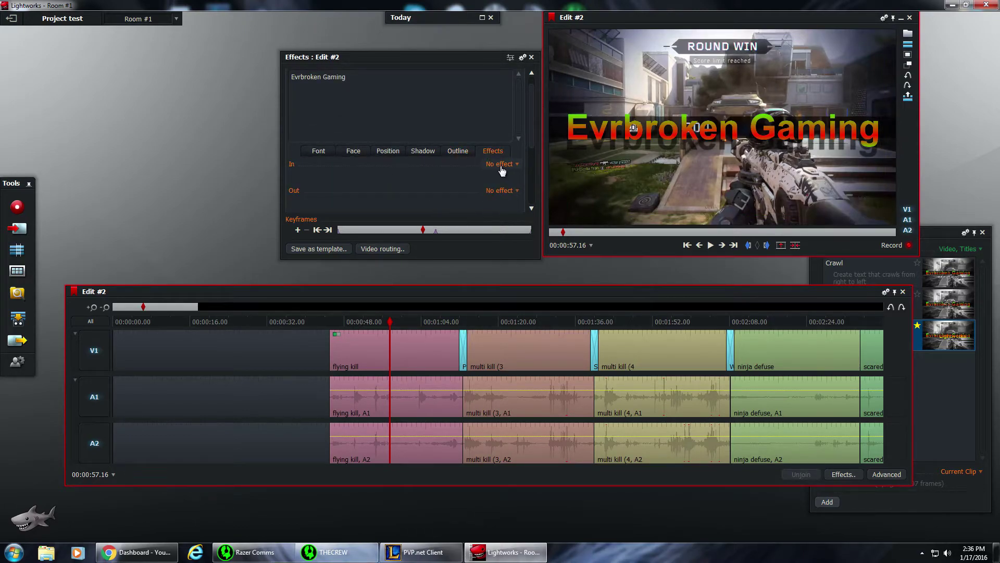
click(502, 165)
click(328, 322)
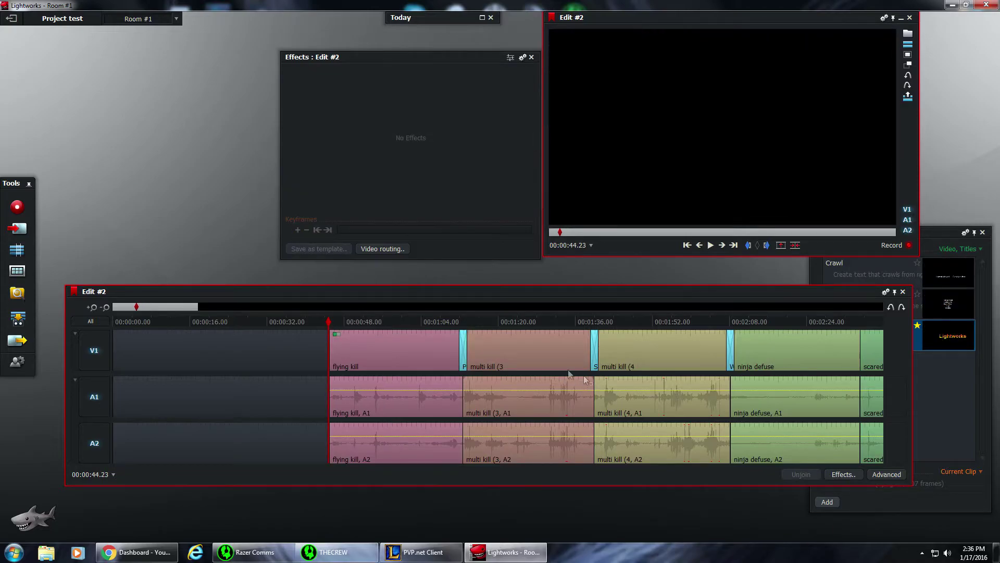
Step: Preview the opening title twice over full-colour footage, then show the Titles effects list
key(space)
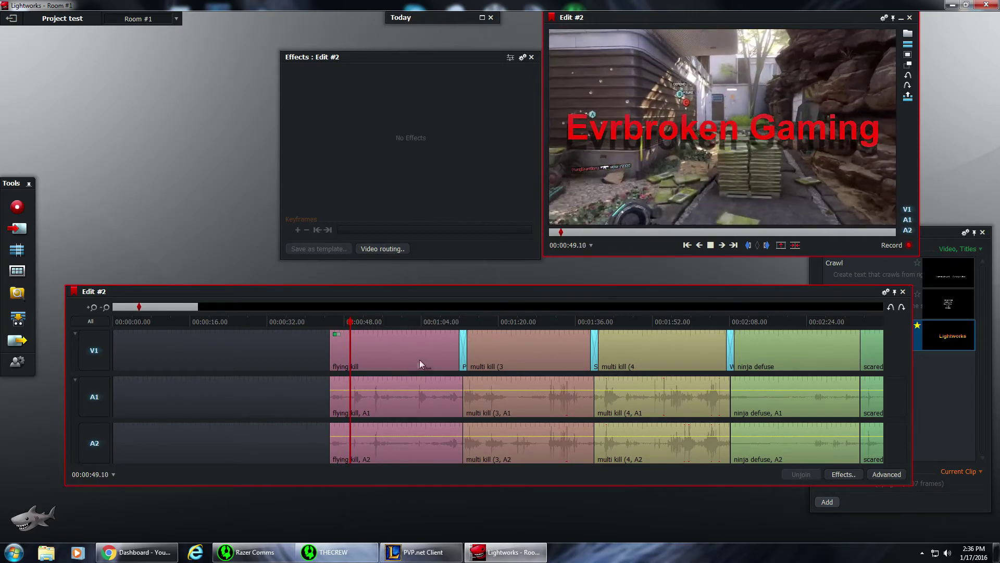
click(712, 245)
click(710, 245)
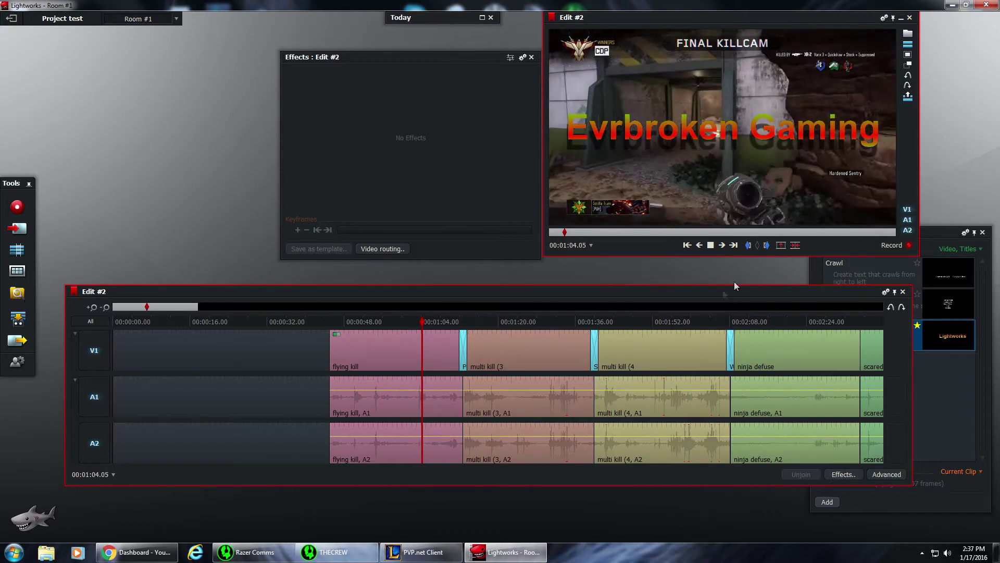
click(854, 298)
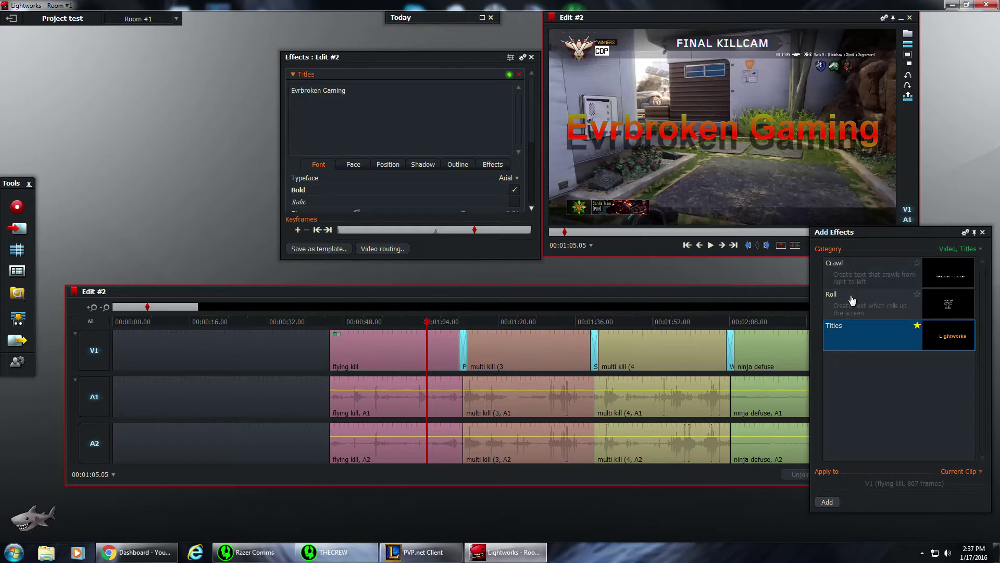
Step: Add the Roll title to multi kill (3), preview it, and check its settings tabs
drag(851, 311, 502, 356)
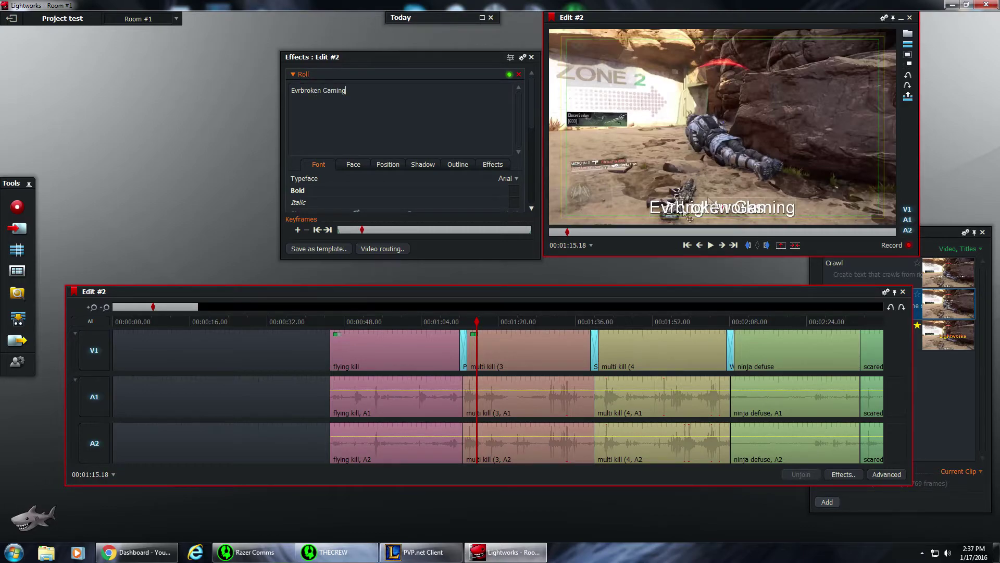
scroll(461, 166, down, 2)
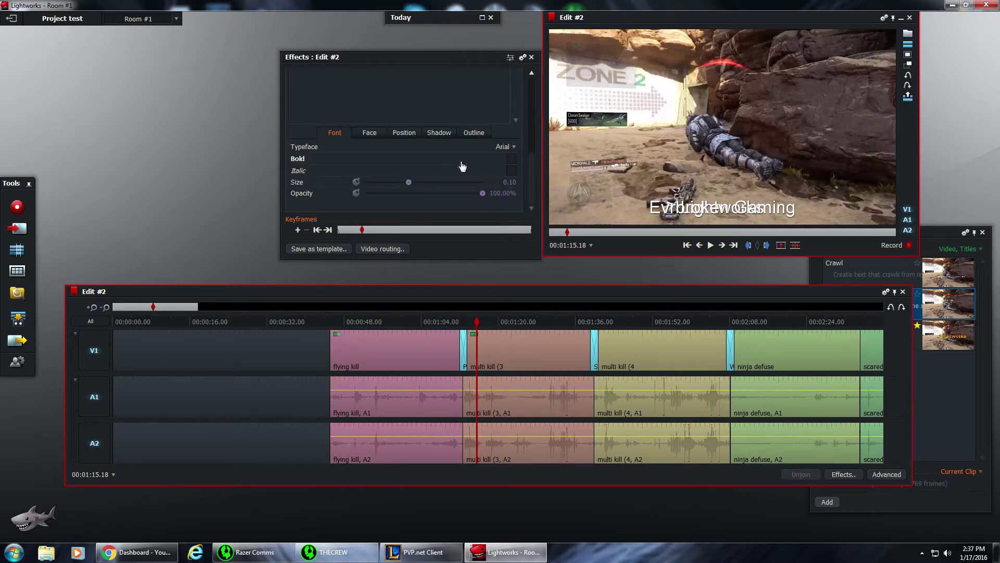
drag(530, 160, 531, 139)
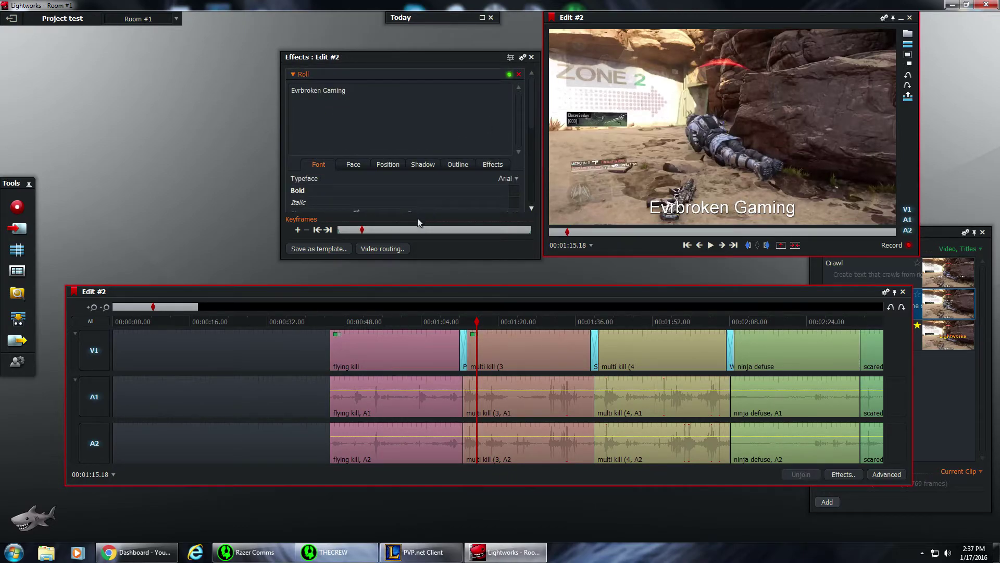
click(710, 245)
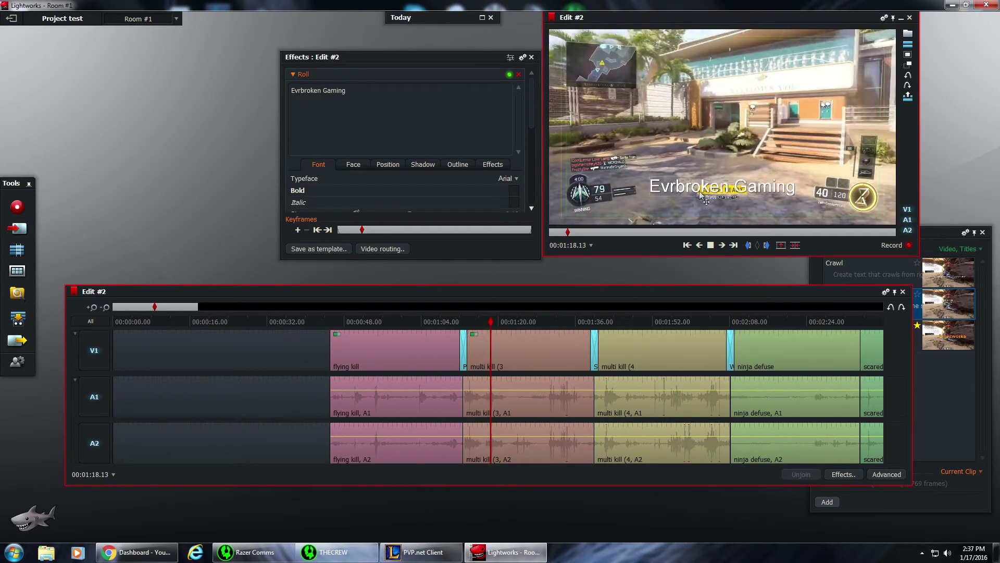
click(394, 165)
click(353, 164)
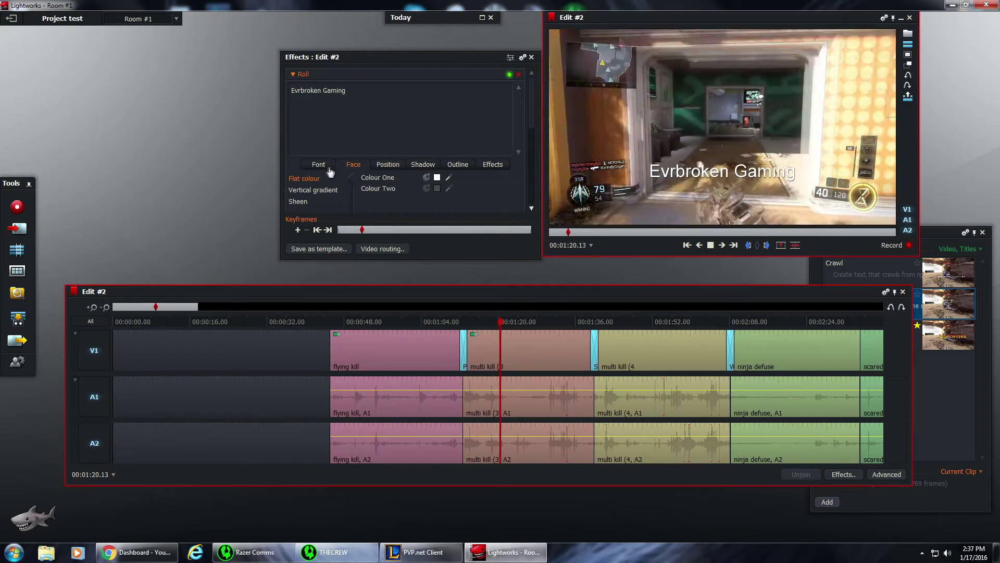
click(318, 164)
click(422, 166)
click(458, 164)
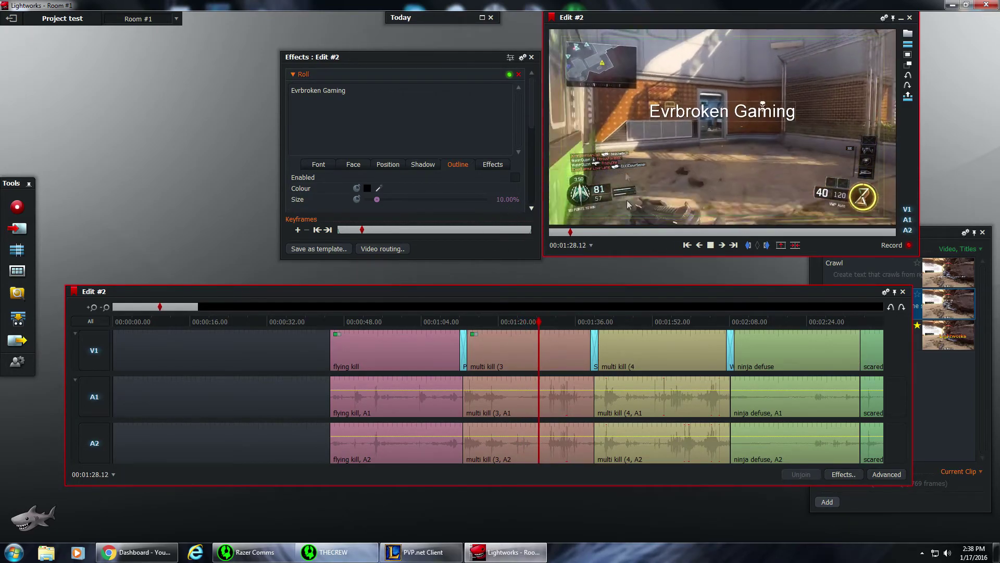
Step: Place the Crawl title effect on the next clip, multi kill (4)
click(850, 275)
double_click(850, 274)
drag(850, 274, 663, 341)
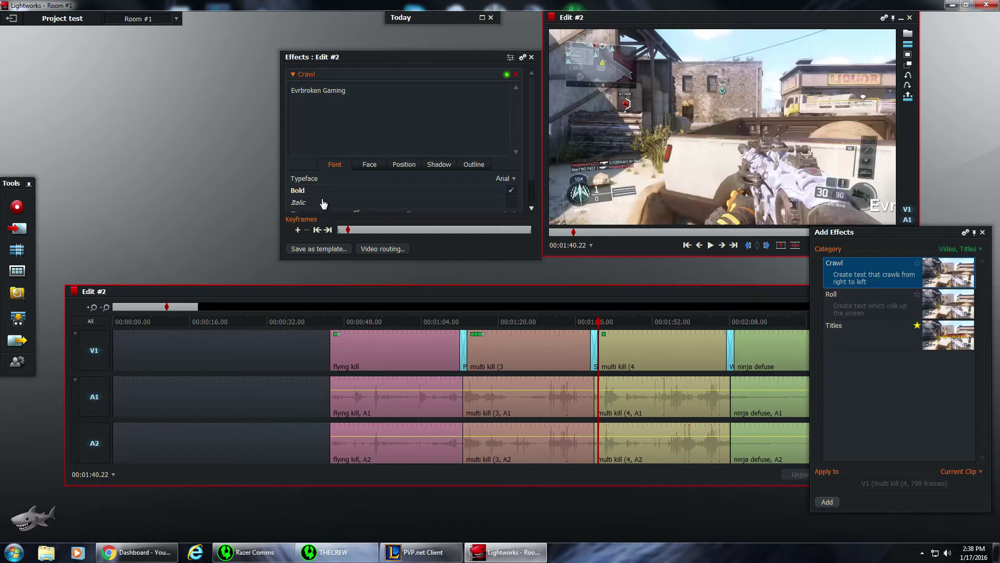
Step: Enlarge the crawling text from size 0.10 to 0.22 and colour it purple
click(710, 246)
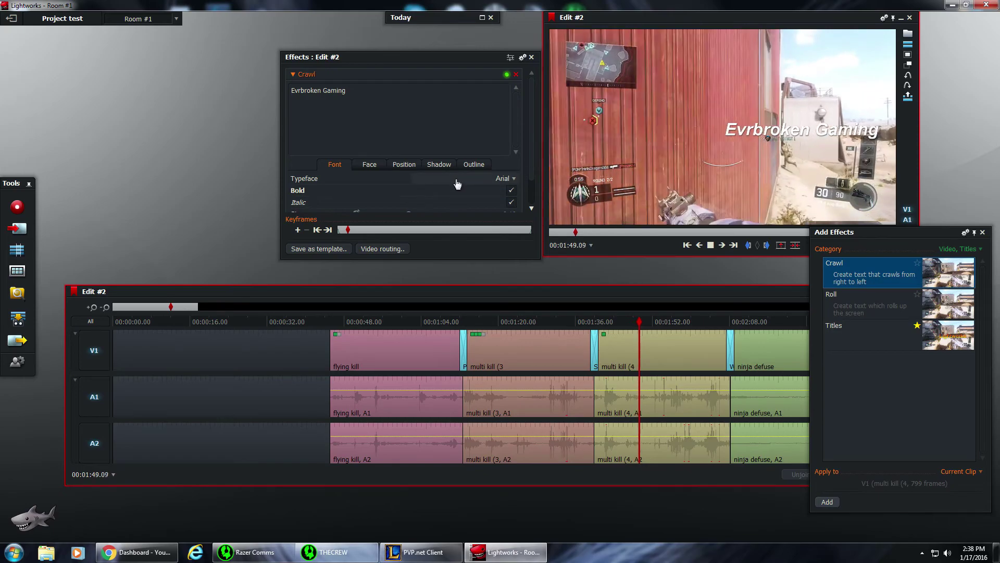
drag(532, 134, 533, 165)
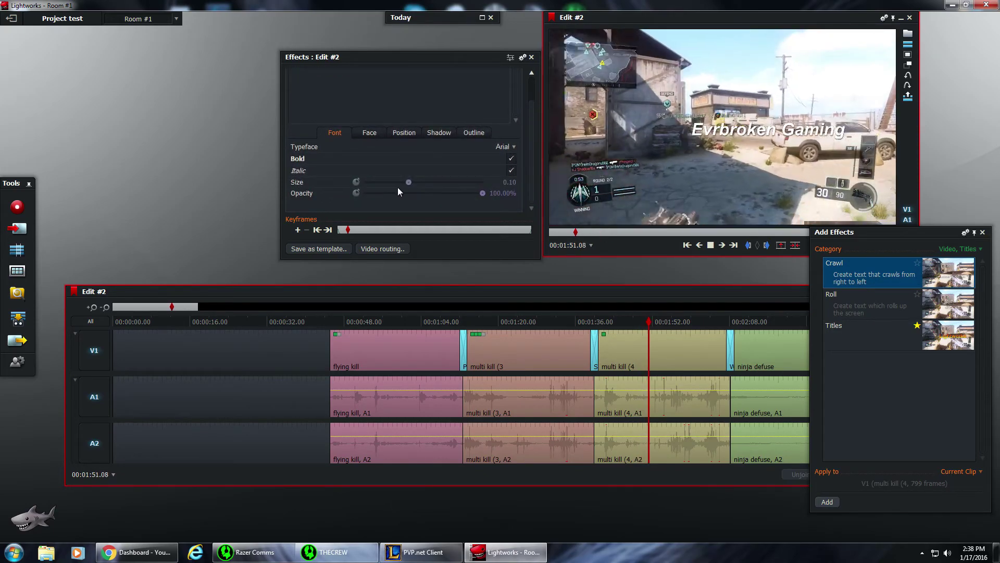
drag(409, 183, 468, 182)
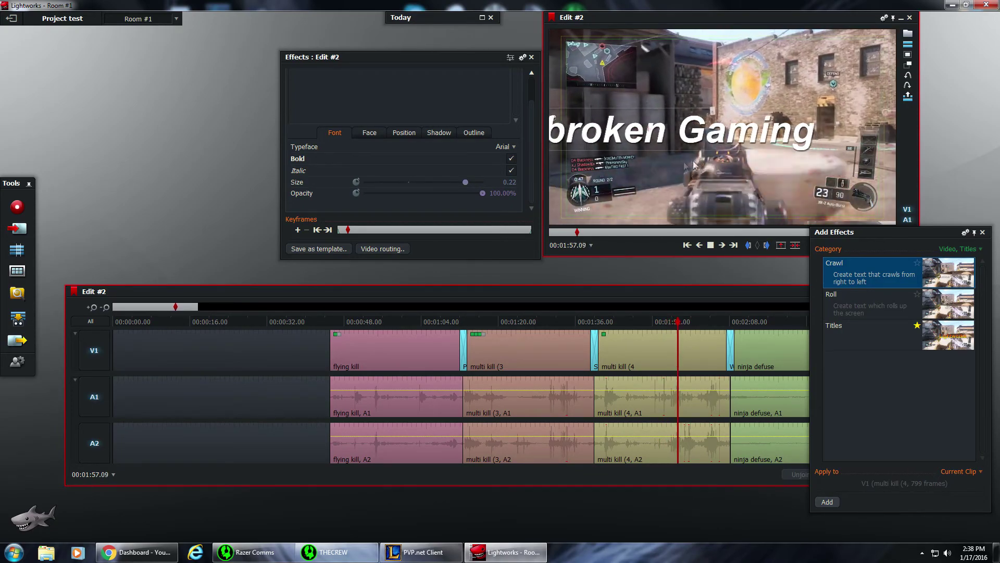
click(380, 135)
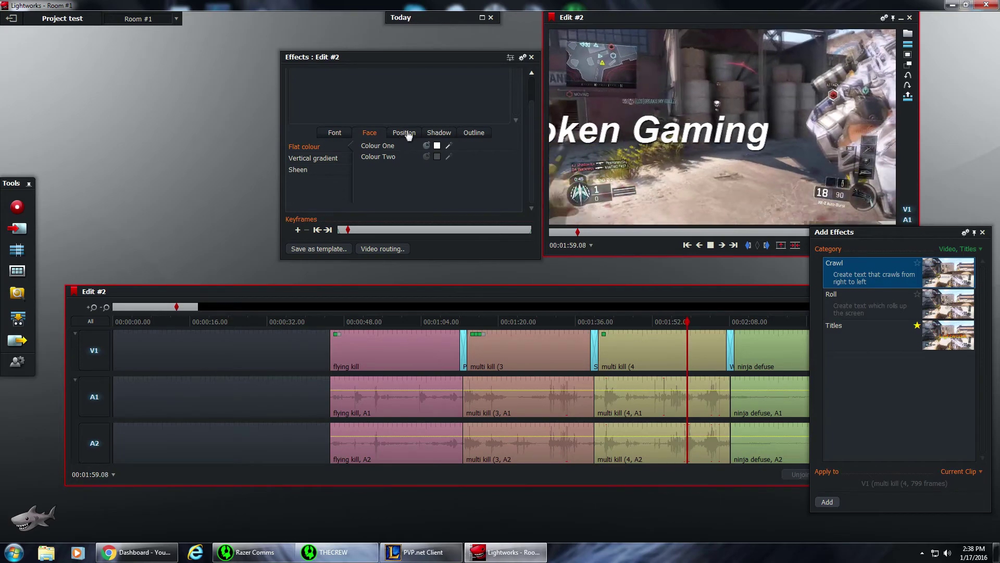
click(437, 146)
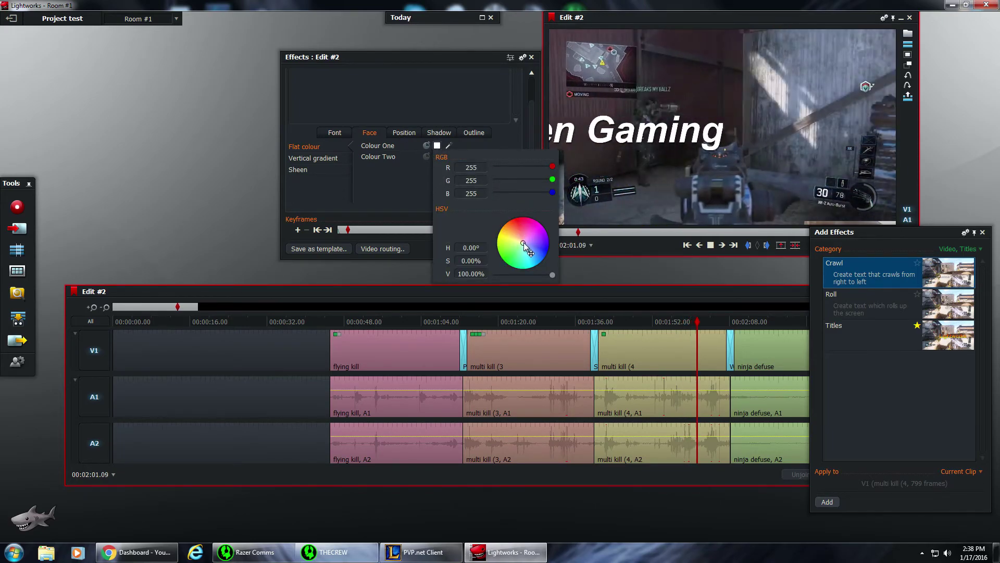
click(544, 230)
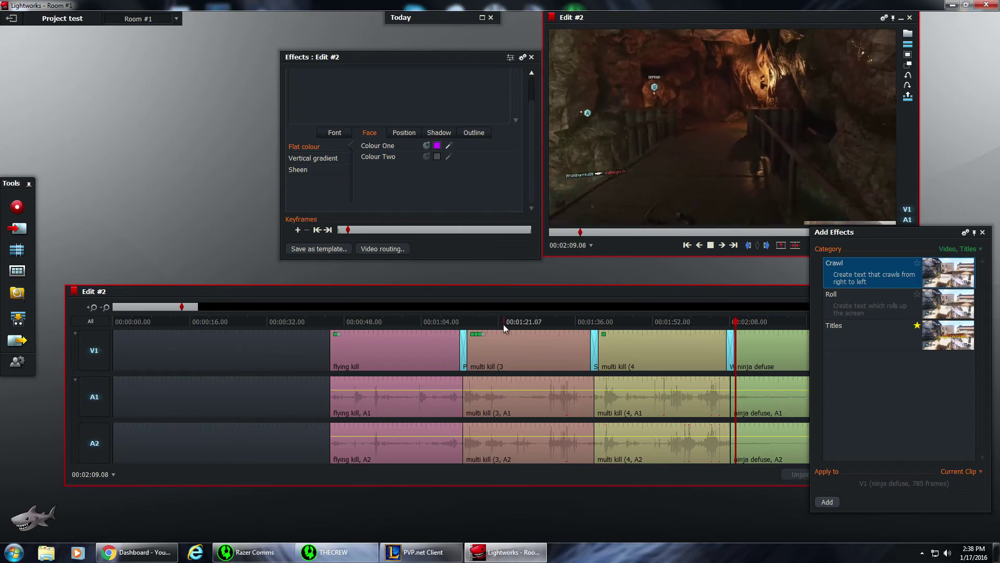
Step: Open the Add Effects Category dropdown showing 'Video, Titles'
click(958, 249)
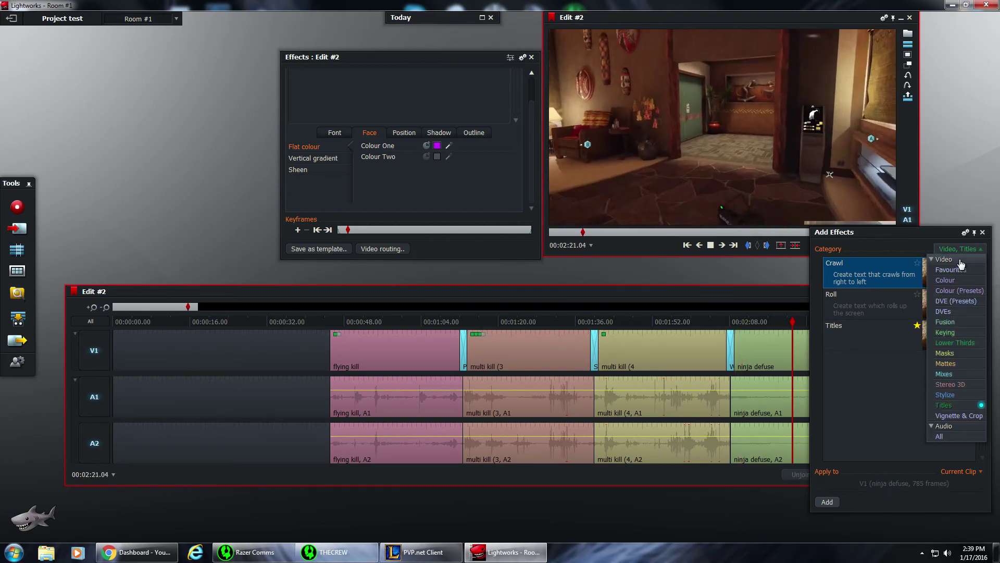